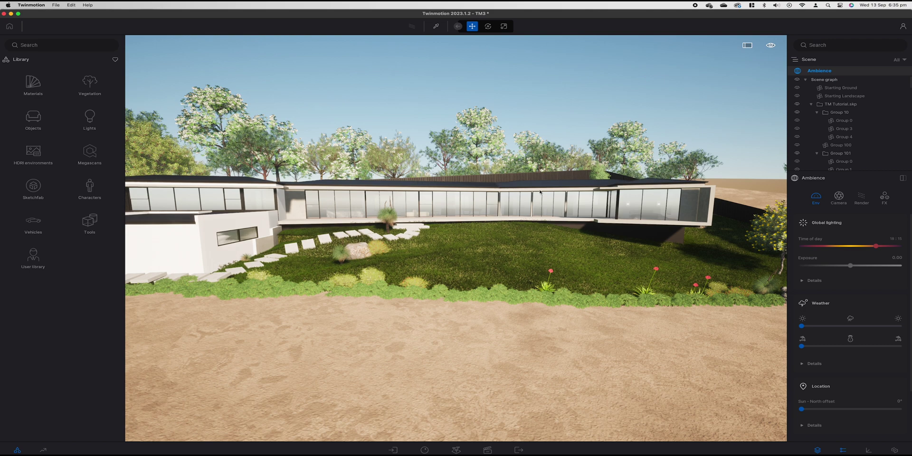
- Clear the existing images from the media dock and add a new image of the house seen from across the water
key(s)
key(a)
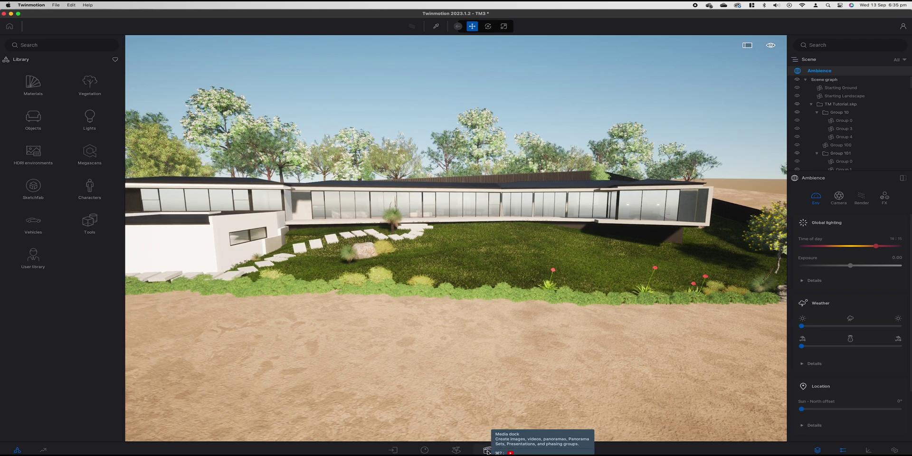
click(487, 450)
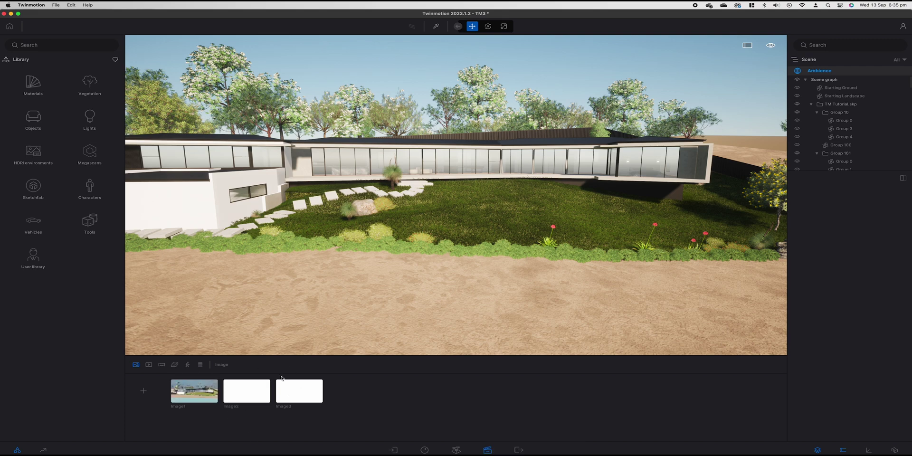
mouse_move(190, 387)
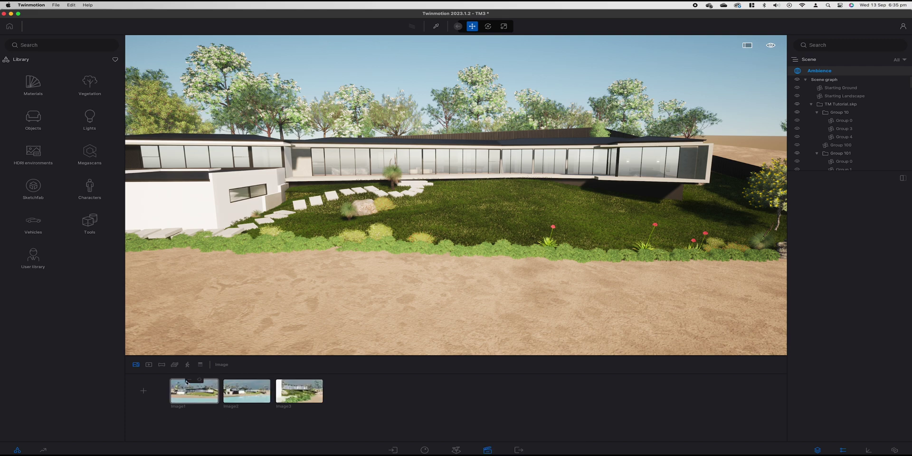
click(188, 382)
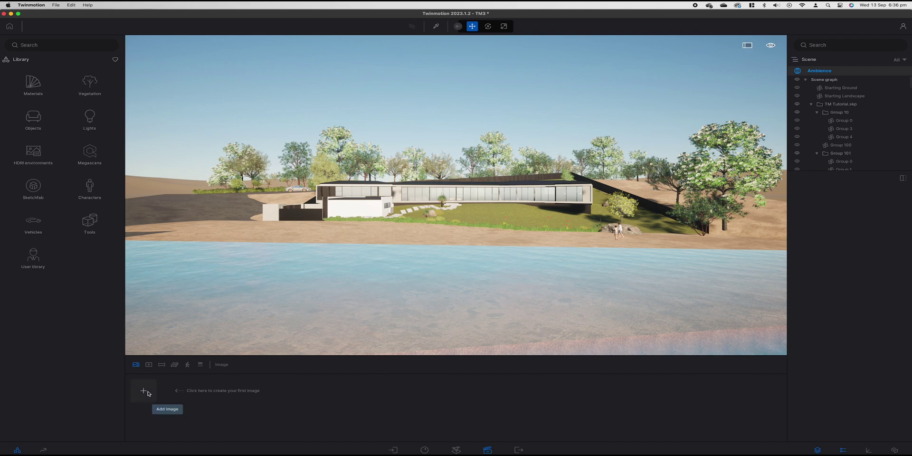
click(148, 393)
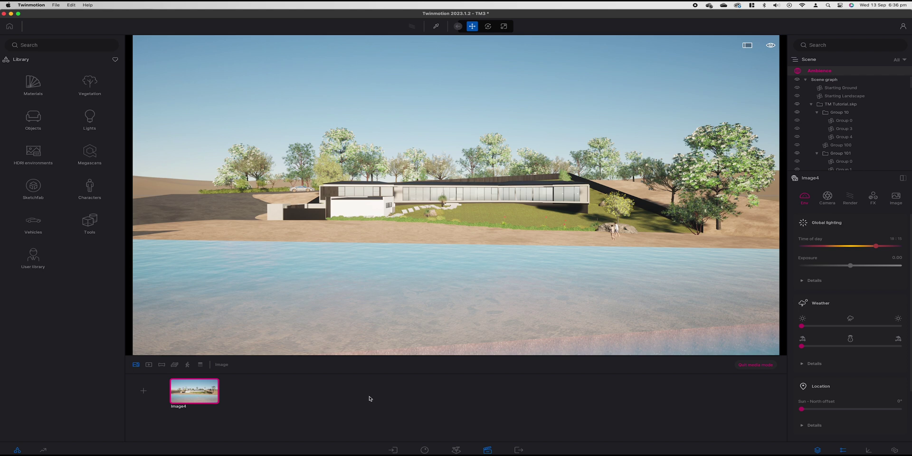
- Set the camera focal length of the new image to 35 mm
scroll(540, 302, up, 3)
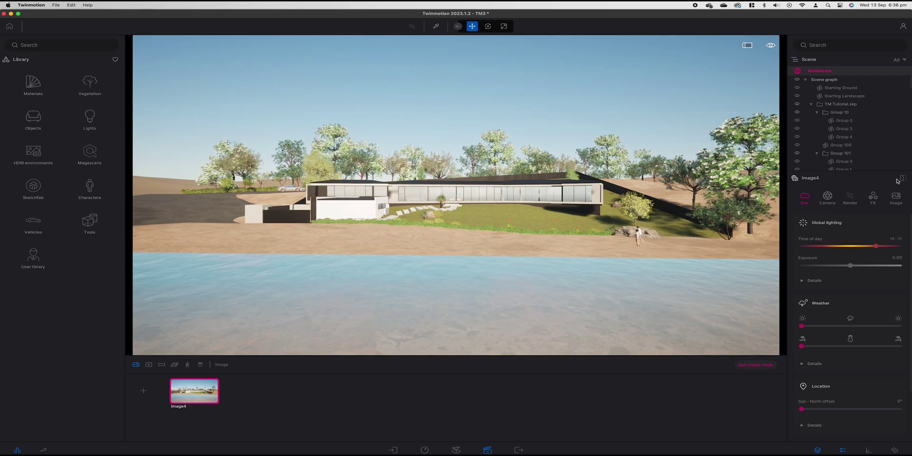
click(832, 199)
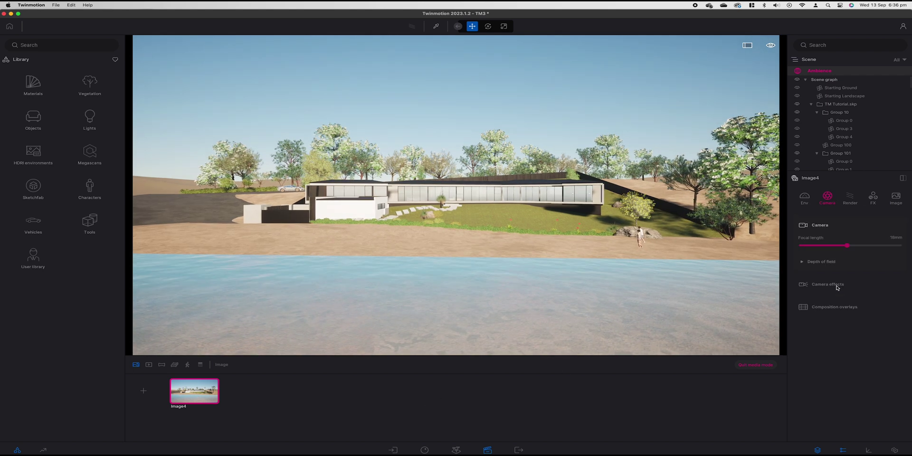
click(895, 238)
click(893, 237)
click(894, 237)
text(35)
key(Return)
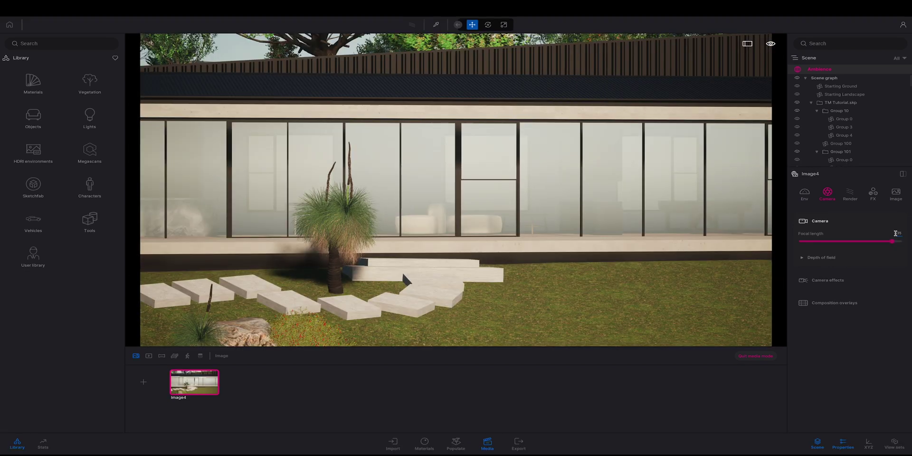
click(446, 86)
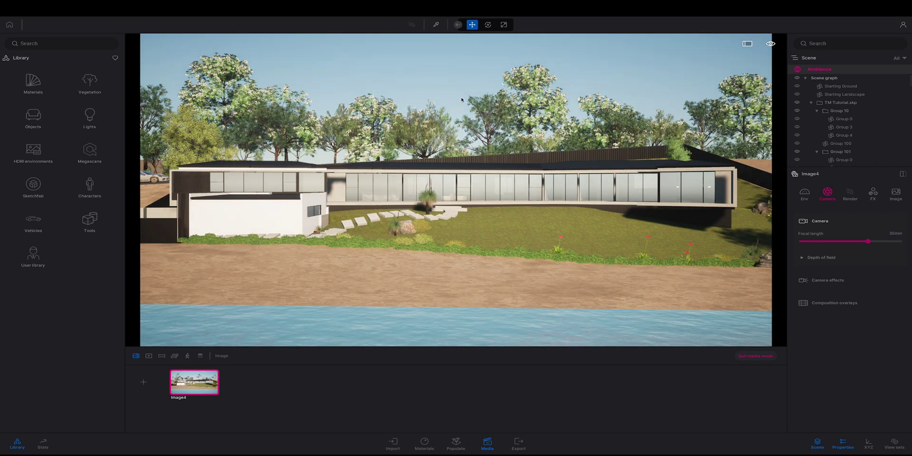
- Move the camera back to frame the whole house with the water in front, and enable Parallelism in the camera effects
scroll(471, 212, down, 3)
scroll(456, 190, down, 5)
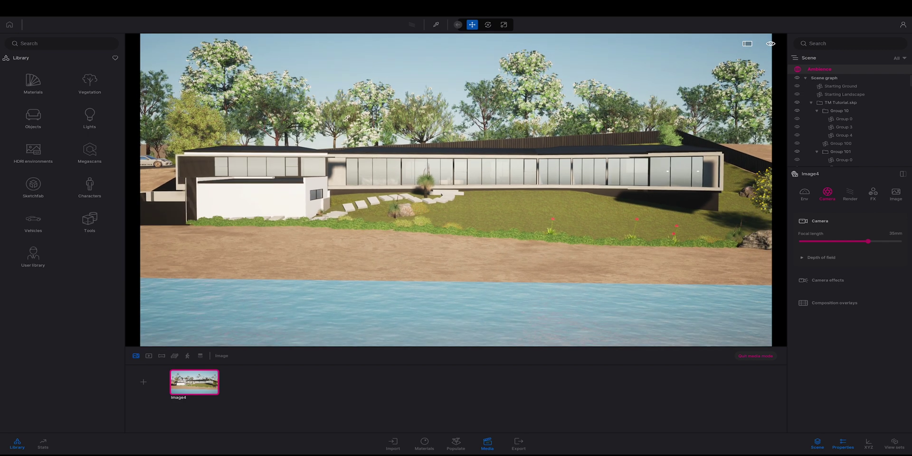
scroll(456, 190, down, 3)
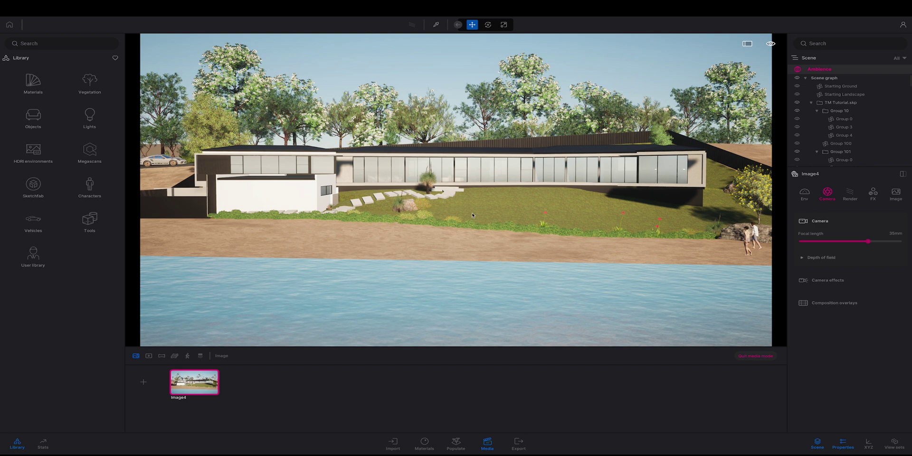
click(848, 280)
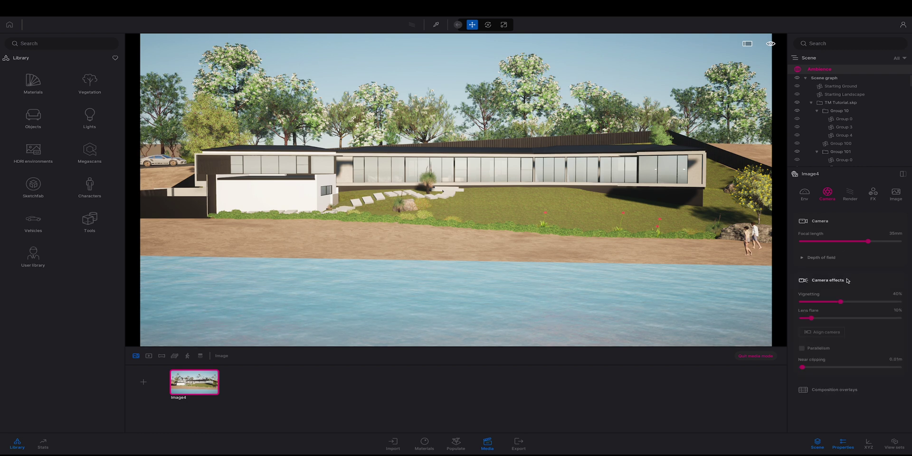
click(803, 349)
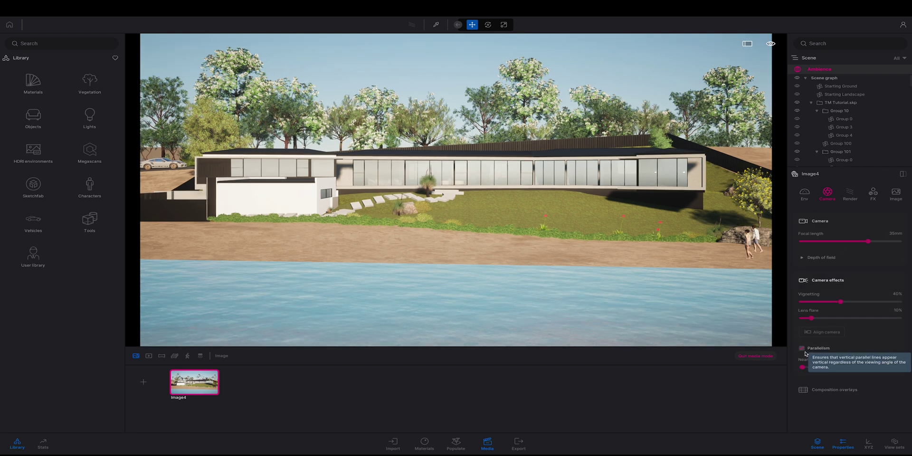
- Fine-tune the framing of the house with the Grid composition overlay, and set the overlay back to None
click(839, 389)
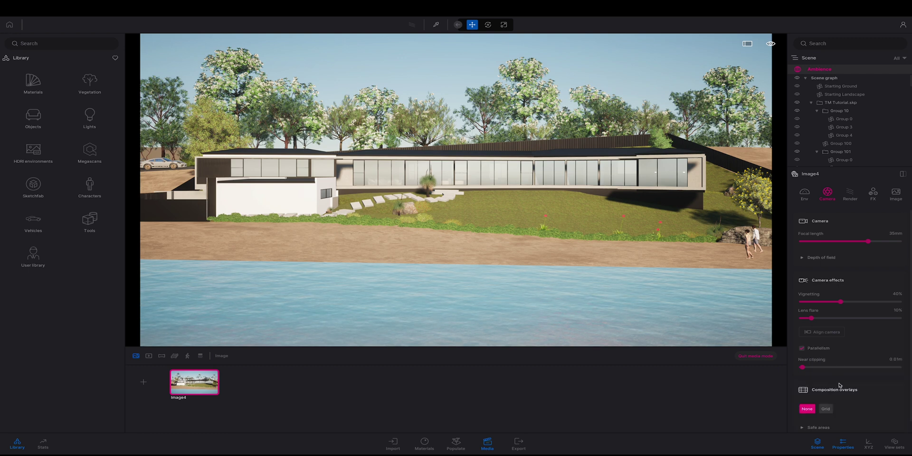
click(824, 409)
key(e)
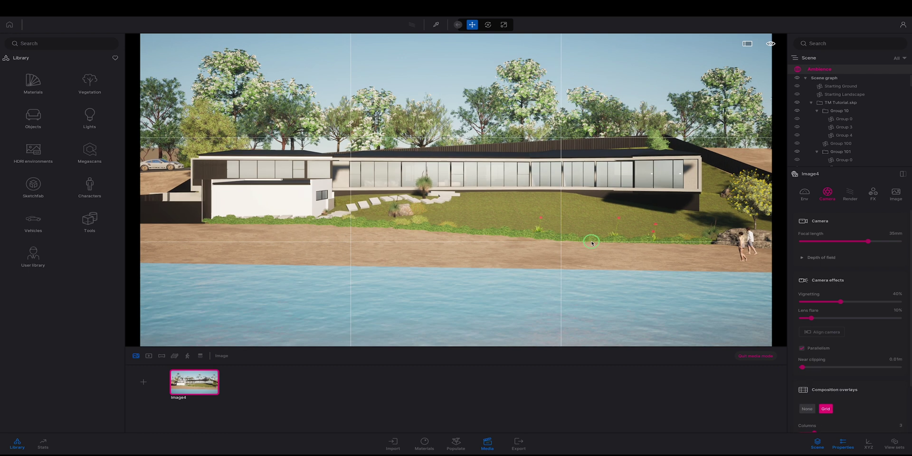
key(d)
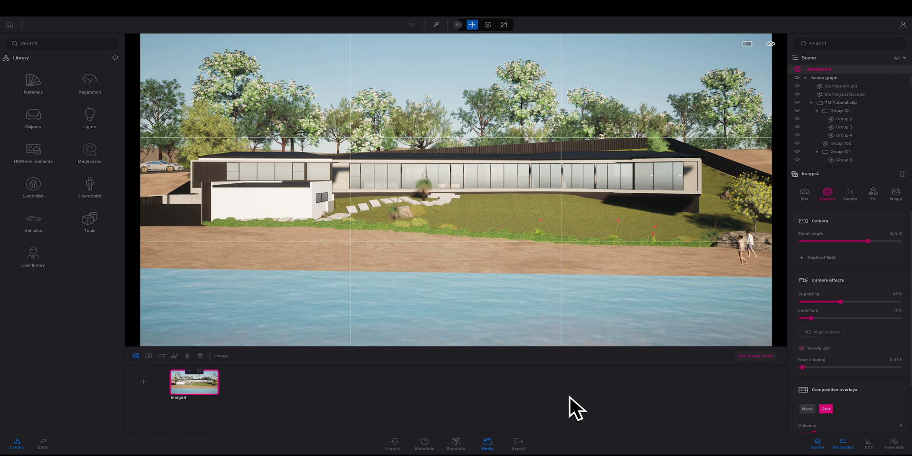
click(807, 409)
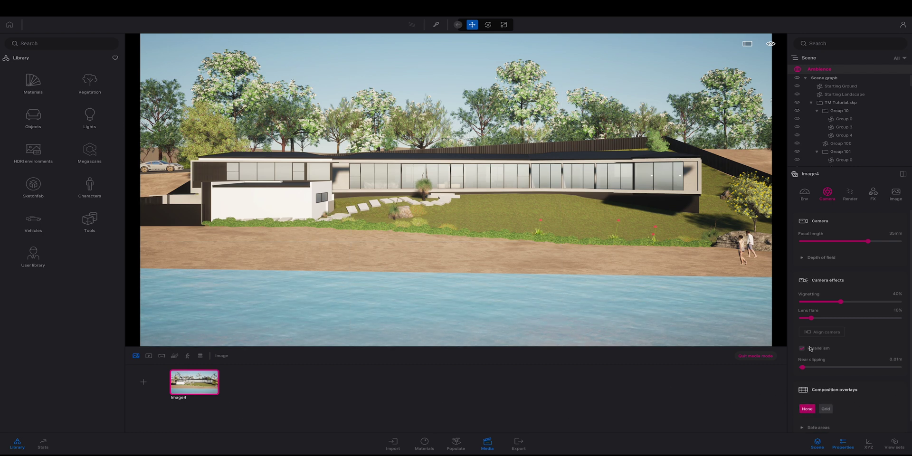
- Disable auto-exposure in the image's global lighting and set the exposure to about 2.6
click(805, 196)
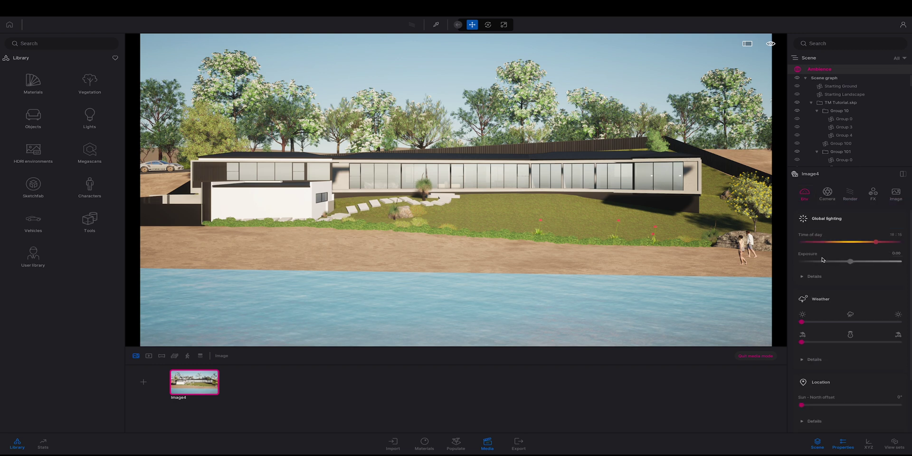
click(814, 276)
click(822, 294)
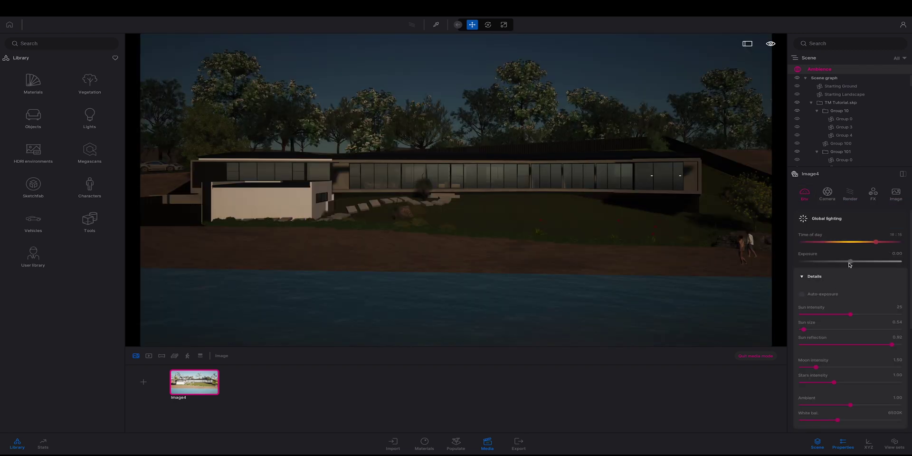
drag(851, 263, 858, 259)
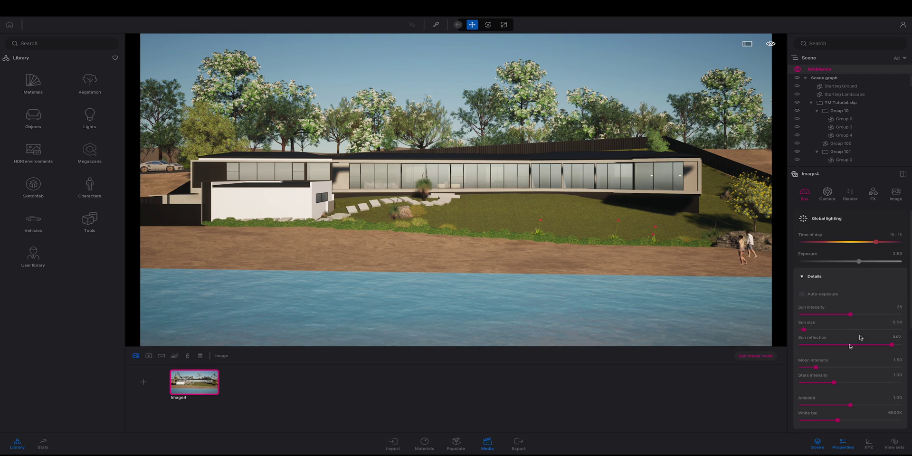
- Enable the HDRI environment for the image's surroundings
scroll(850, 342, down, 3)
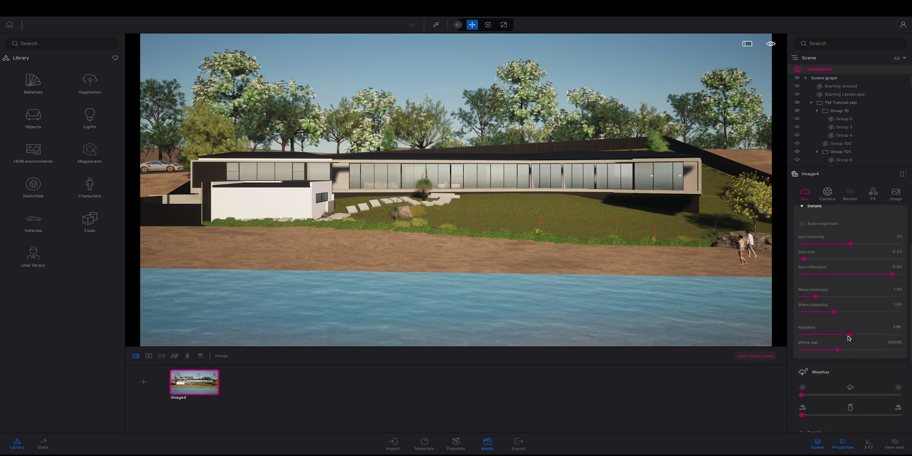
scroll(848, 333, up, 2)
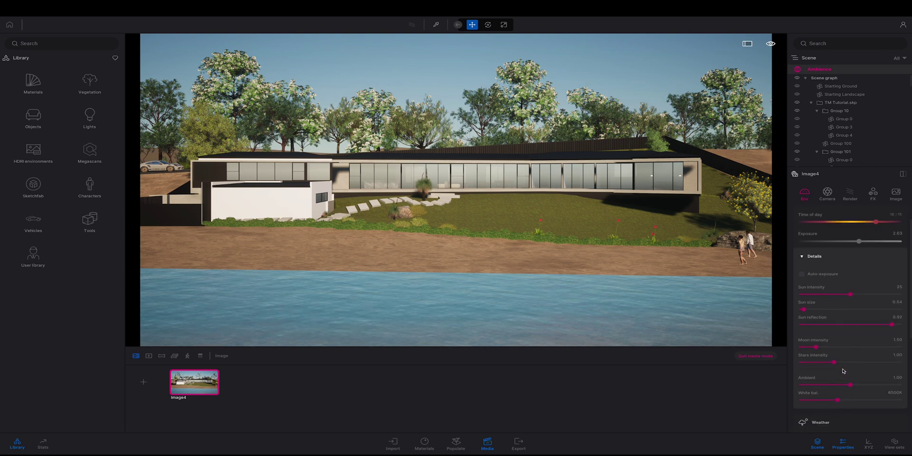
scroll(834, 273, down, 2)
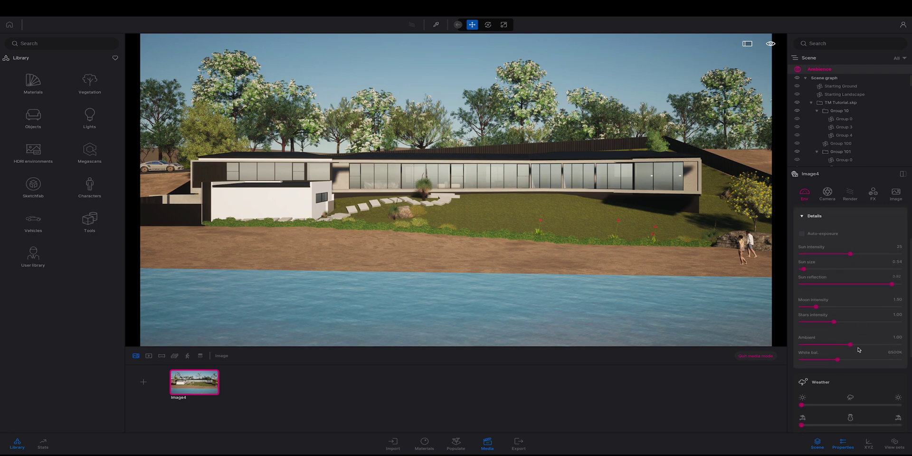
scroll(854, 330, down, 6)
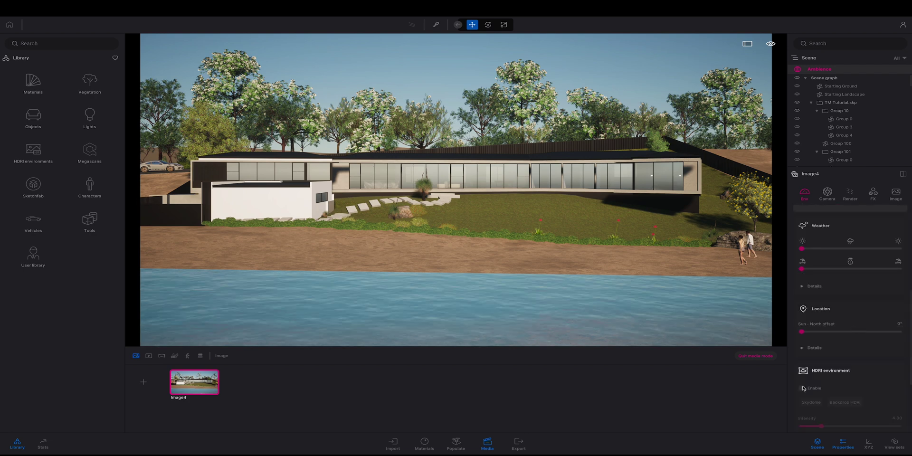
click(802, 389)
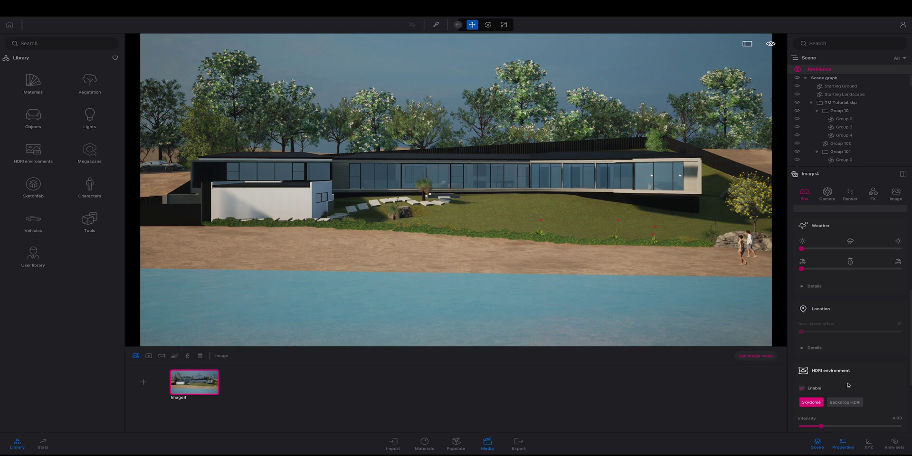
- Set the image's output size to 8K, 7680x4320
click(896, 193)
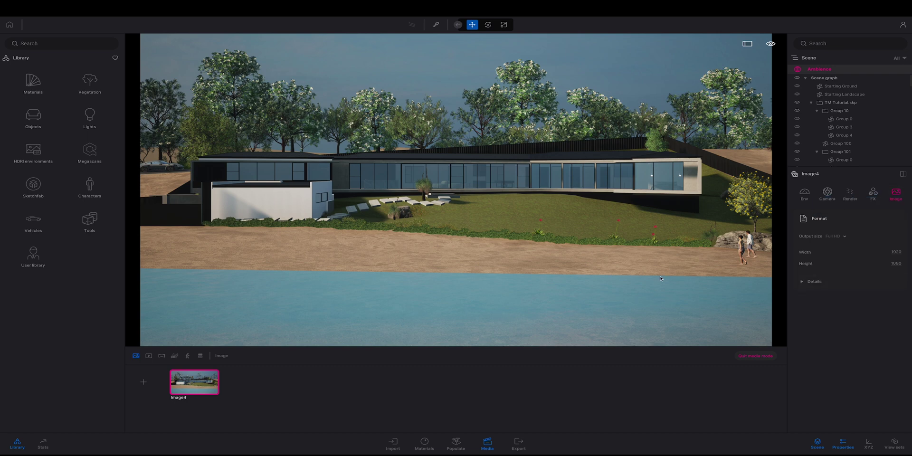
click(843, 237)
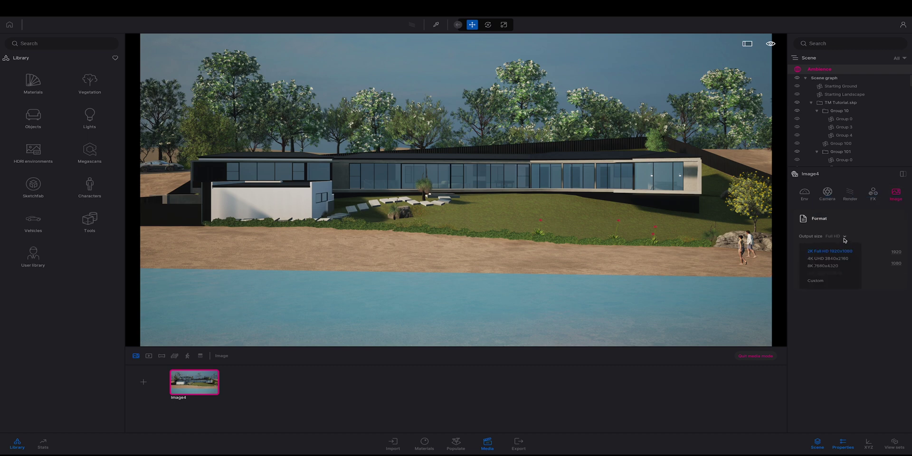
click(838, 266)
click(836, 289)
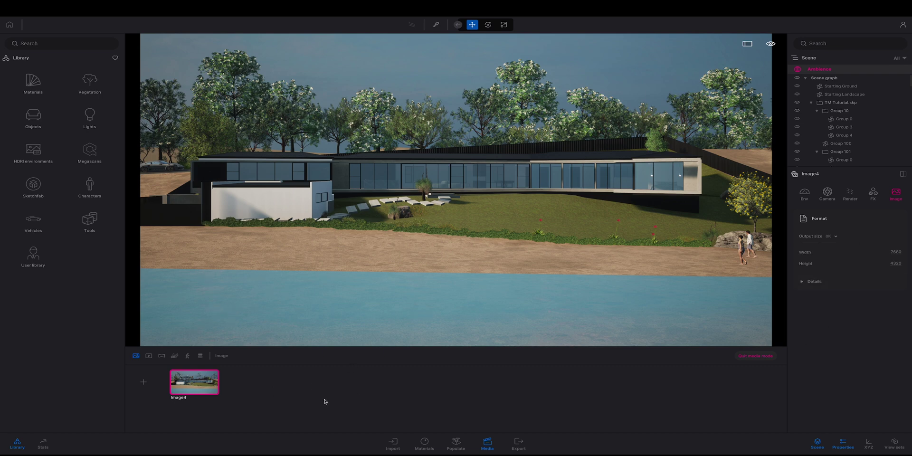
- Frame the house at an angle from the shoreline and add that view as a second image
shift+middle_drag(360, 307, 304, 242)
right_drag(456, 190, 492, 195)
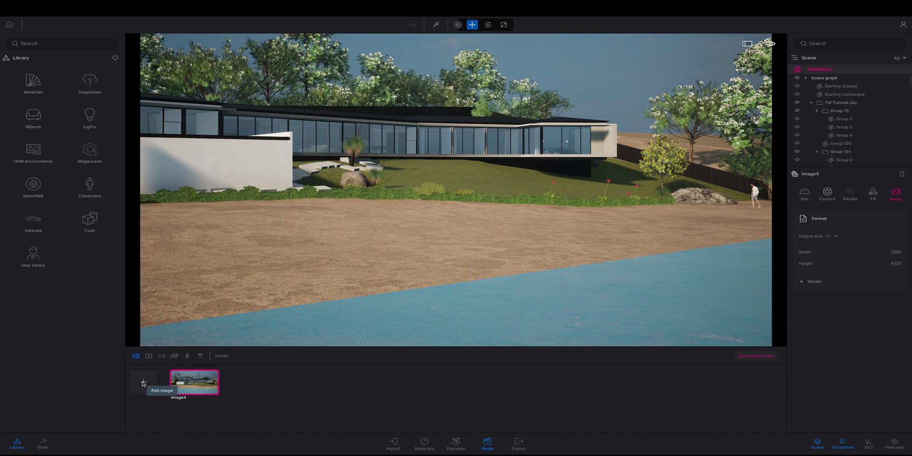
click(144, 383)
- Frame the glazed wing and lawn from the beach with the walking couple in view, and add it as a third image
key(w)
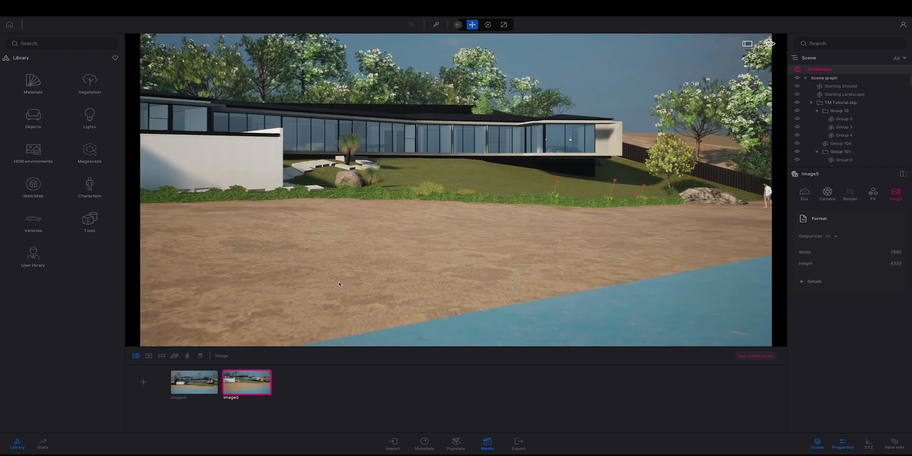
key(d)
right_drag(346, 267, 288, 269)
key(s)
key(d)
key(s)
key(d)
key(a)
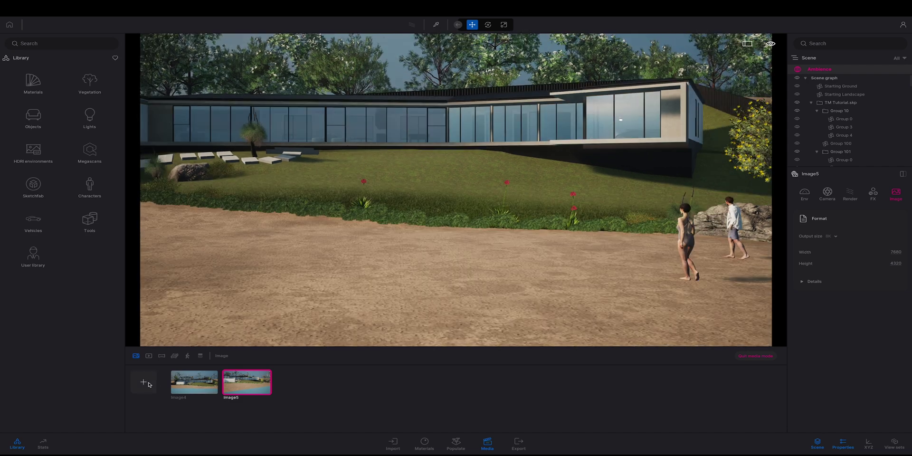
click(149, 383)
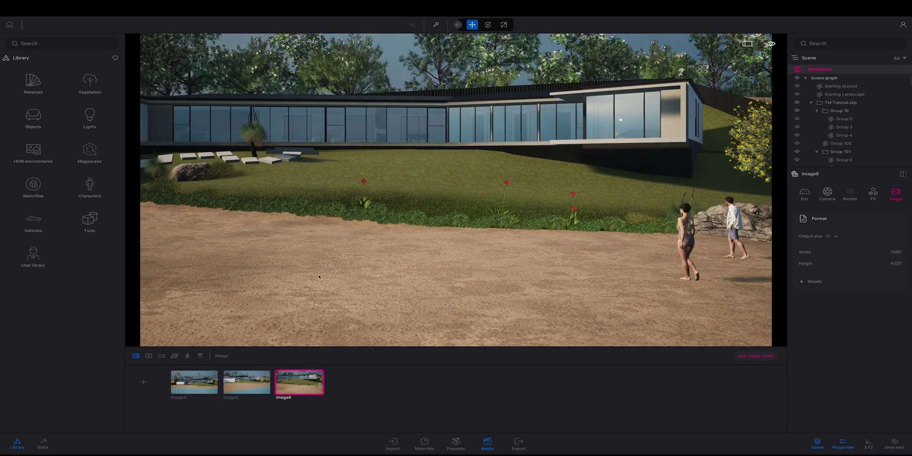
- Move the camera into the bedroom, frame the view over the bed through the windows to the courtyard, and add it as an image
key(w)
right_drag(397, 269, 484, 260)
key(w)
key(w)
key(s)
key(s)
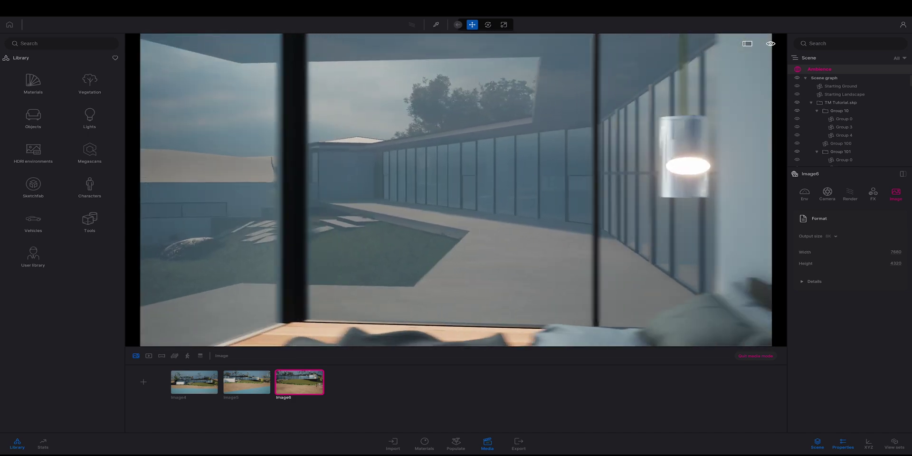
key(a)
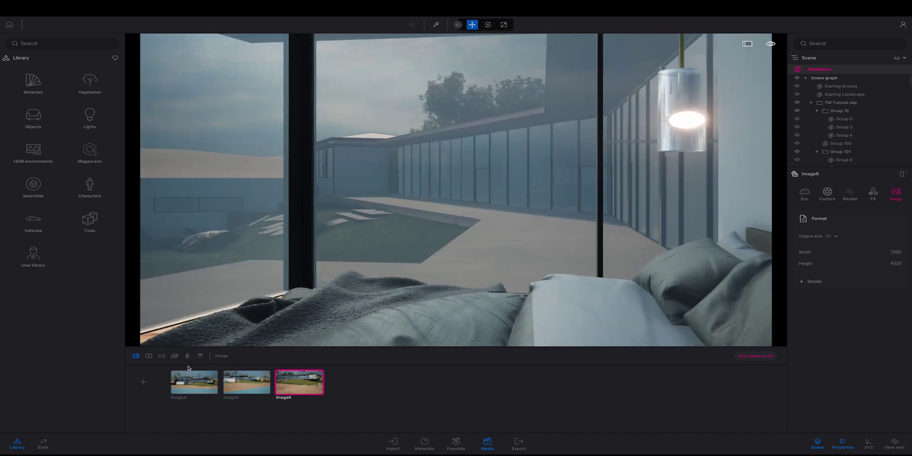
click(141, 385)
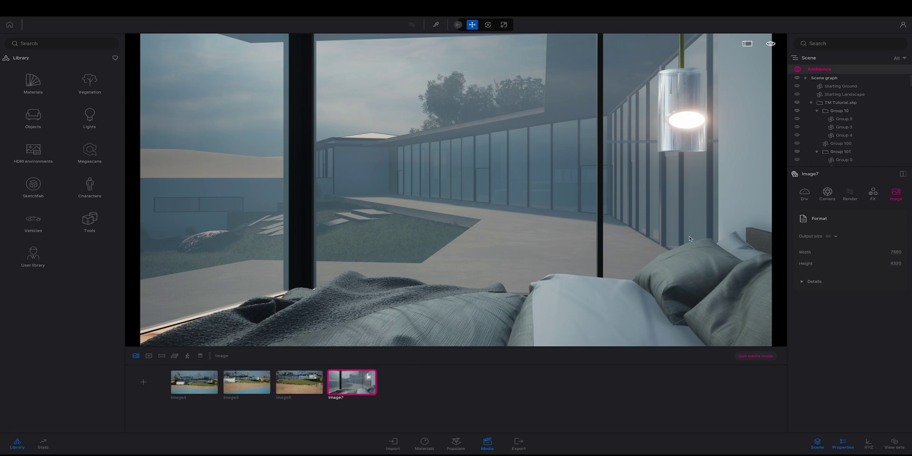
- Shorten the bedroom image's focal length and reframe it to take in the bed, pendant lamps and glazed corner, then update the image
click(827, 193)
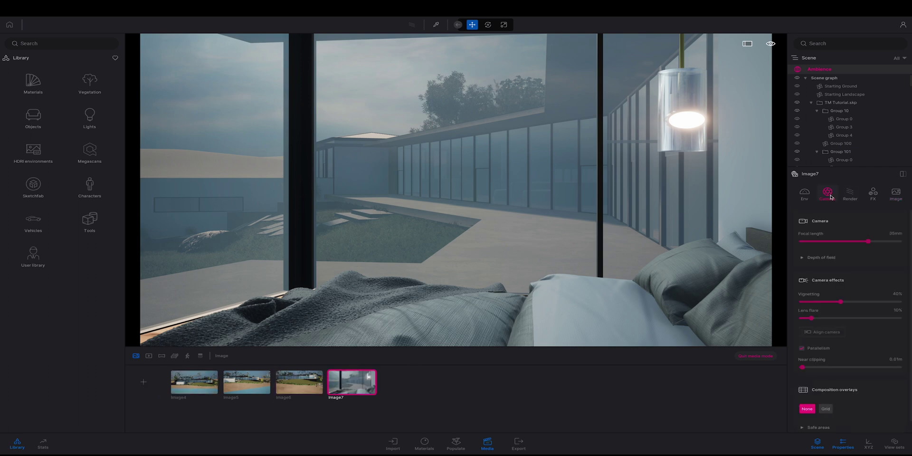
click(868, 242)
drag(868, 242, 842, 242)
key(a)
right_drag(504, 191, 541, 195)
right_drag(418, 223, 443, 226)
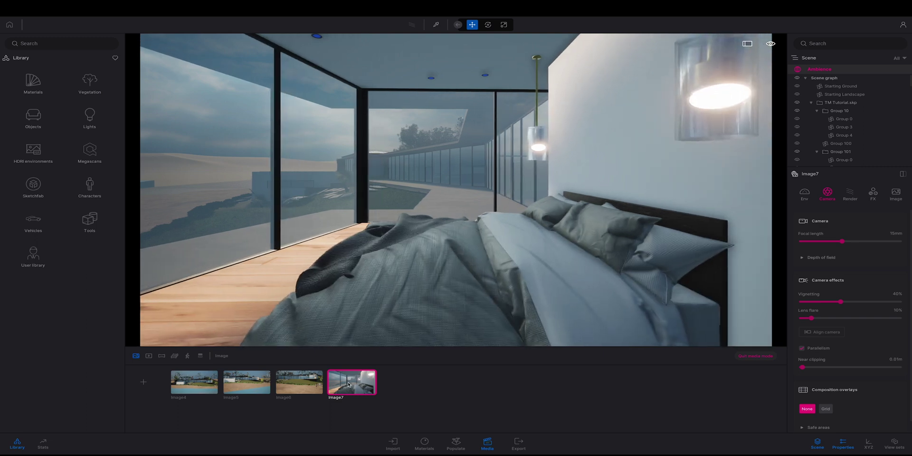
mouse_move(333, 382)
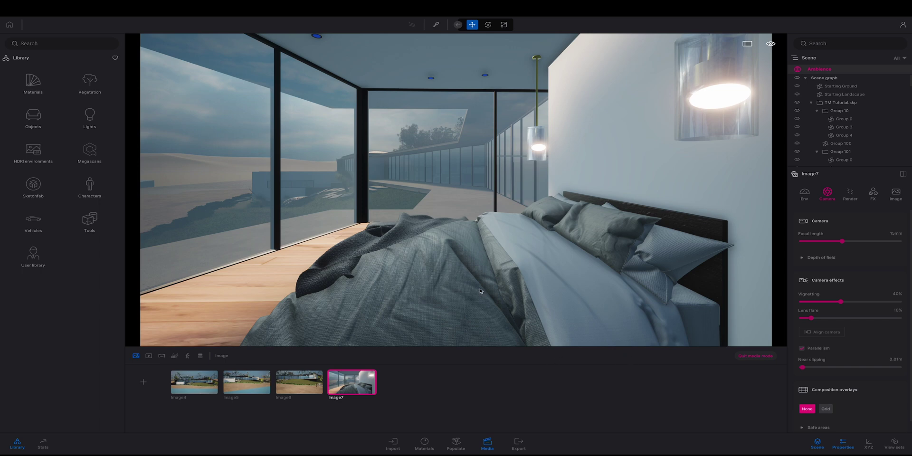
- Move the camera into the living room, frame the curved sofa and coffee table towards the kitchen, and add the view as an image
scroll(453, 230, up, 10)
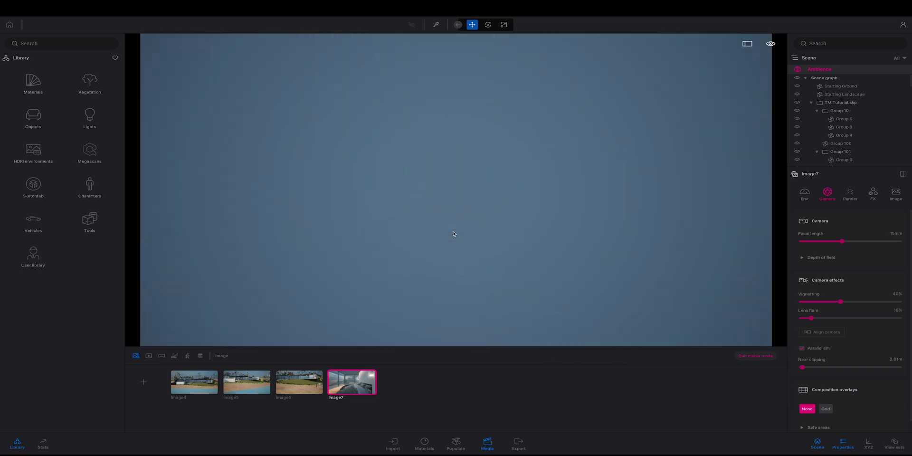
scroll(453, 234, down, 10)
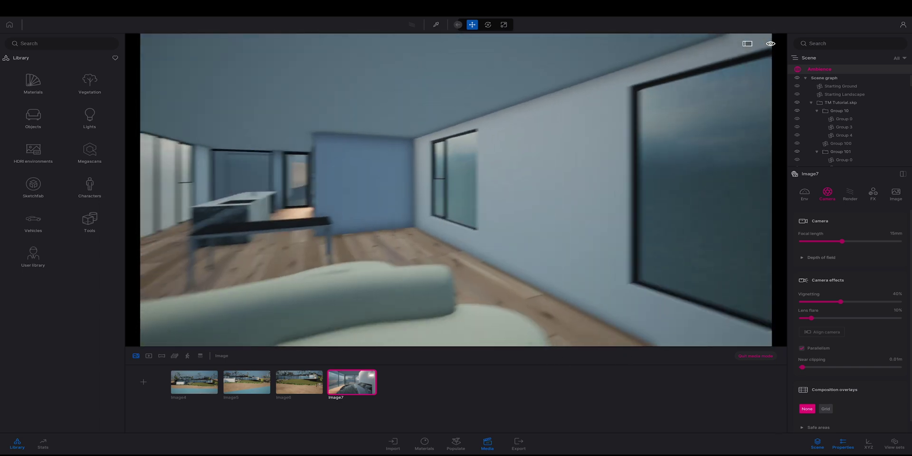
drag(453, 233, 157, 197)
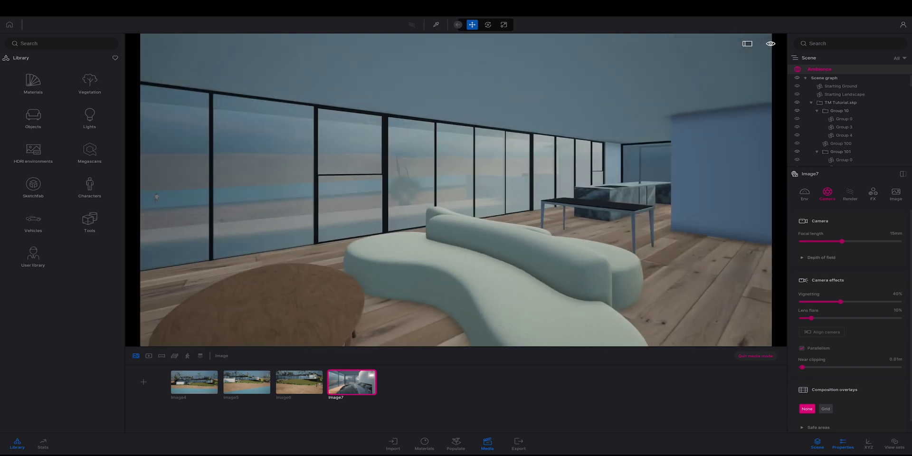
click(143, 381)
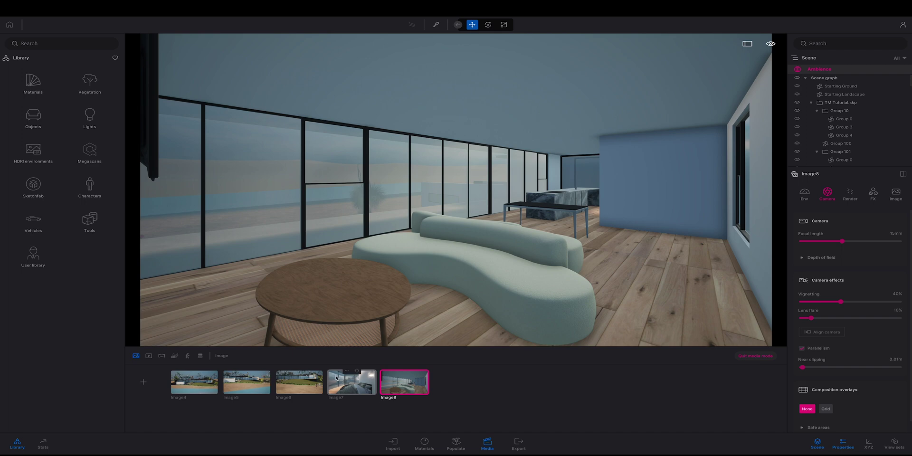
- Starting from the third image, move the camera into the kitchen, frame the marble island towards the sofa, and add that view as an image
click(307, 388)
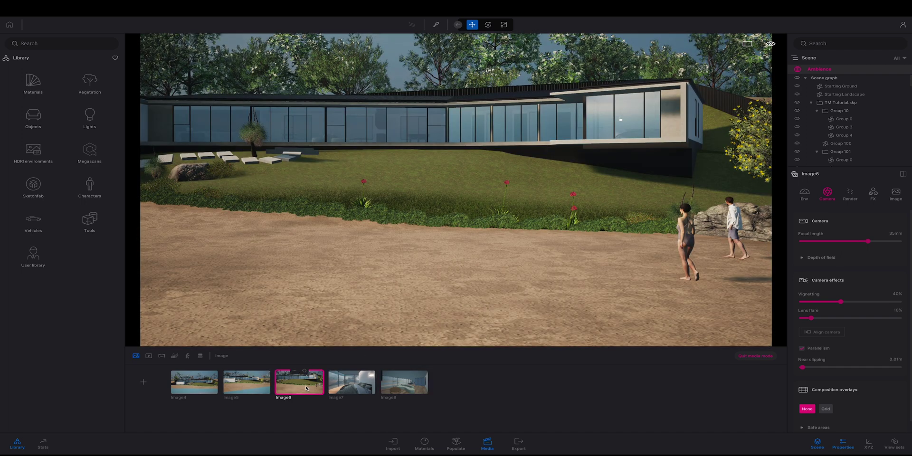
key(Up)
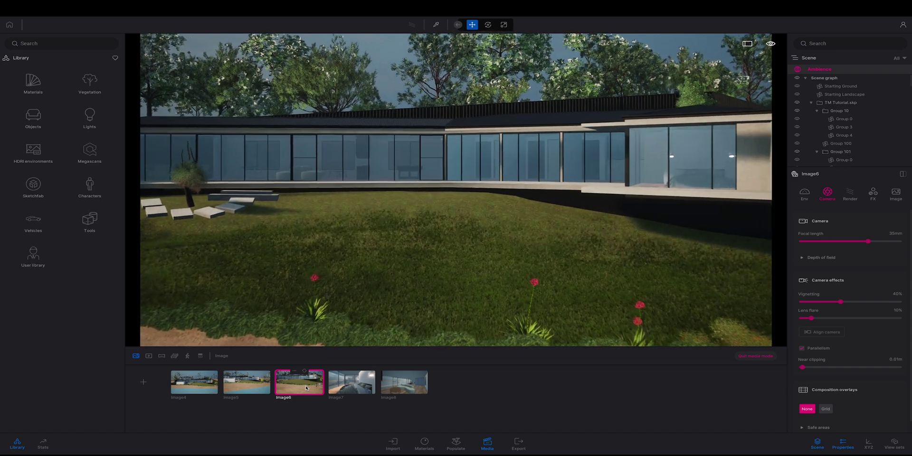
key(Left)
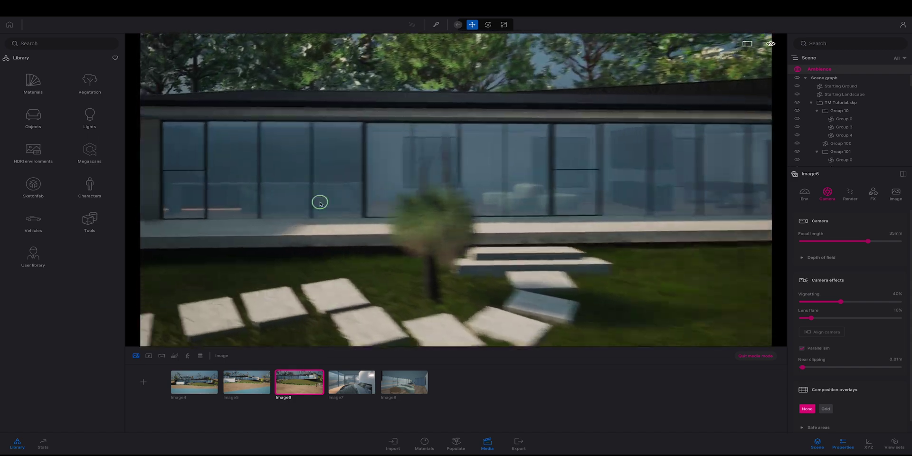
right_drag(319, 201, 371, 201)
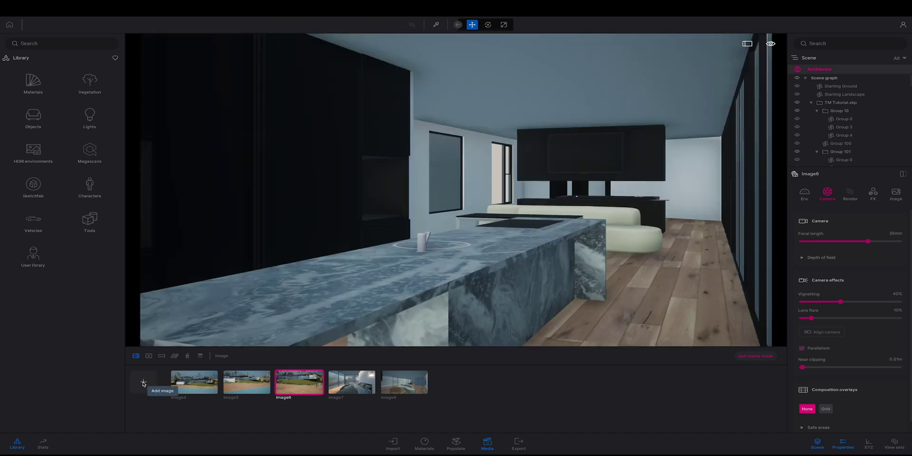
click(143, 382)
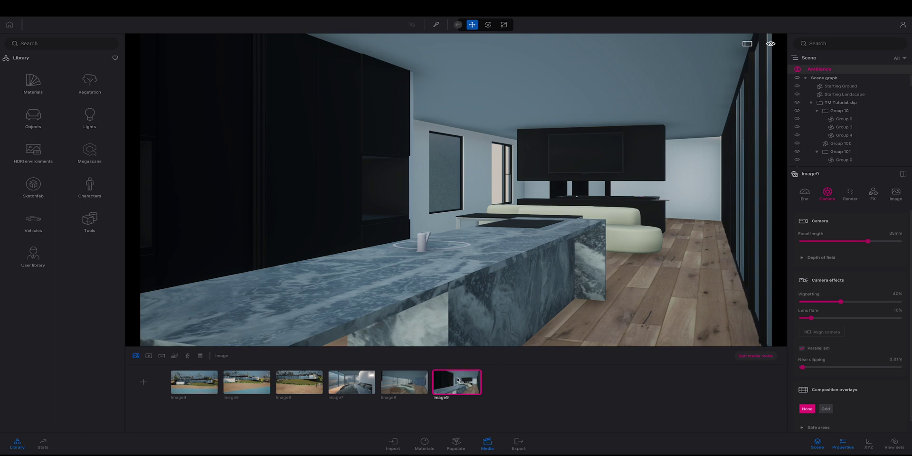
- Take the camera back outside to the beach in front of the house, quit media mode and switch to the video section
scroll(468, 306, down, 3)
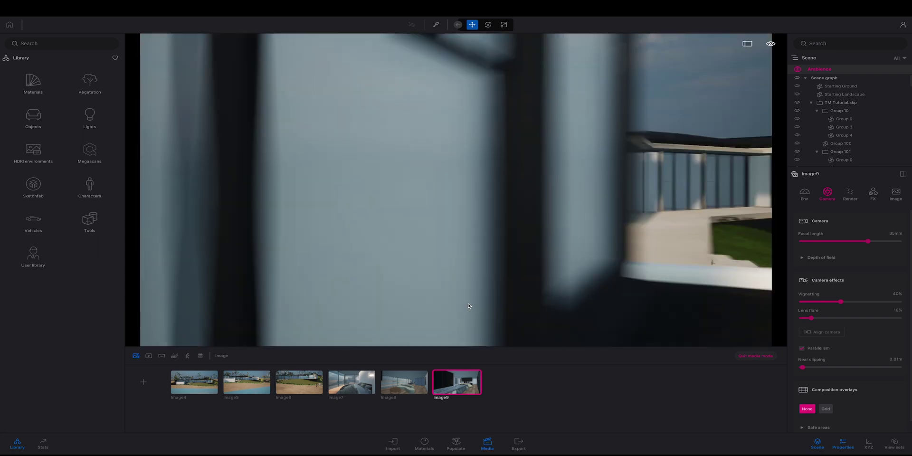
scroll(469, 306, down, 5)
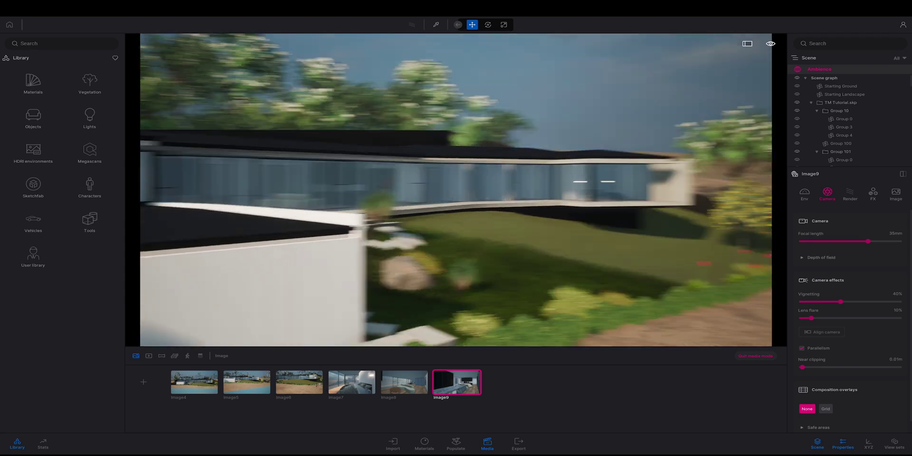
key(s)
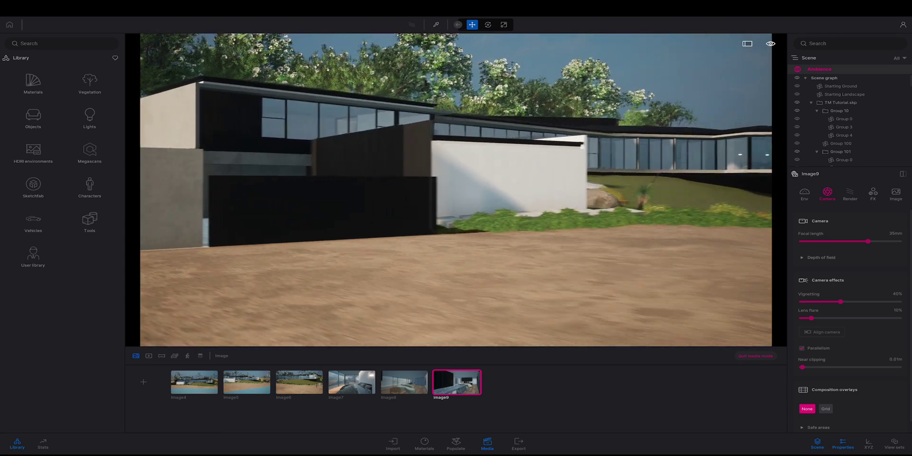
key(s)
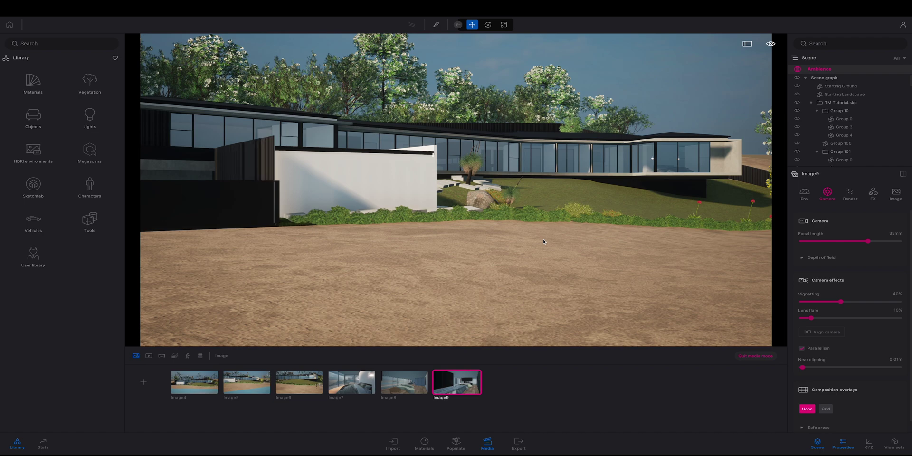
key(d)
key(e)
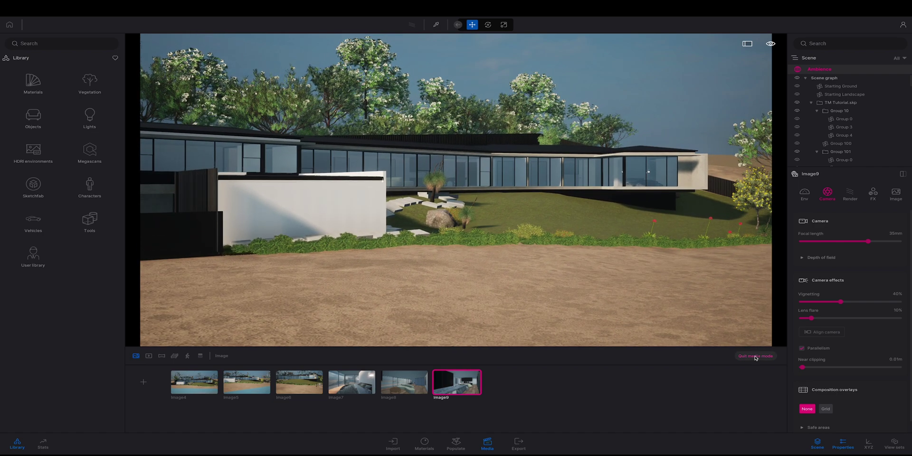
click(756, 357)
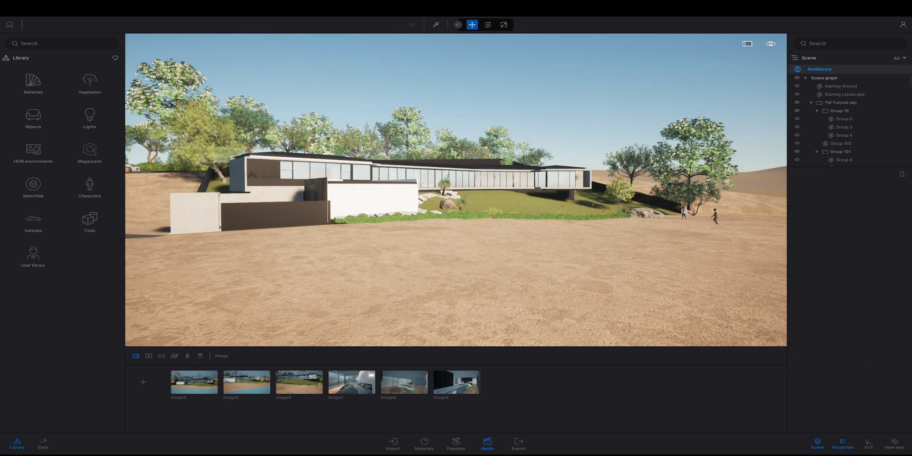
click(149, 357)
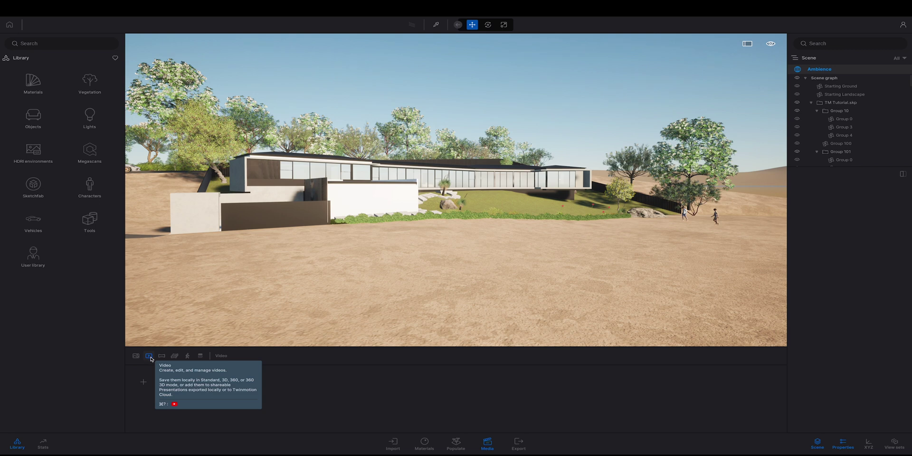
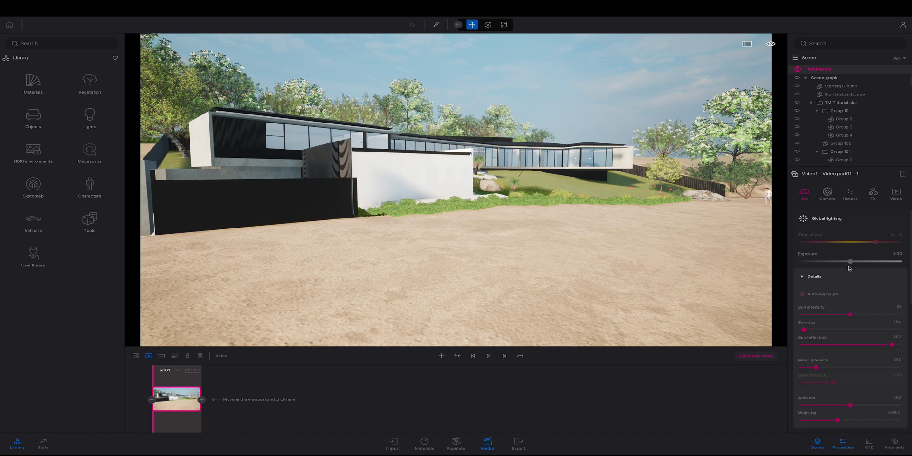
- Adjust the first video keyframe's exposure and set its camera focal length to 35 mm
click(851, 262)
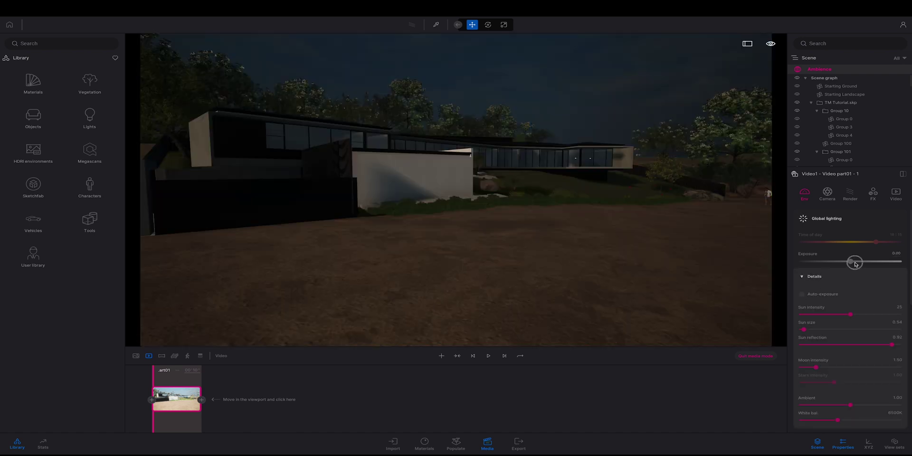
drag(855, 263, 858, 262)
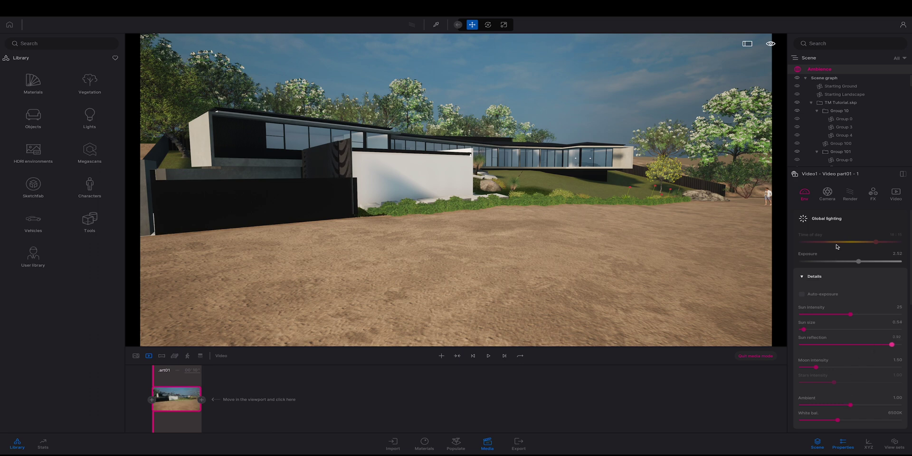
click(831, 194)
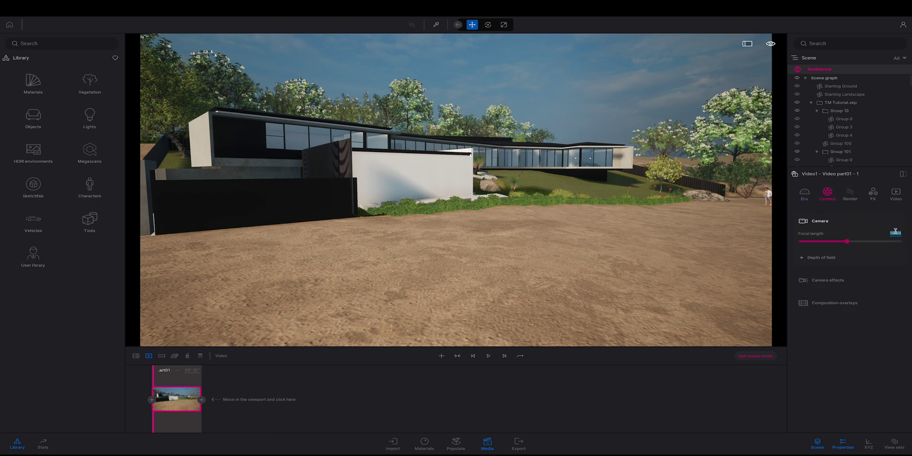
click(897, 232)
key(Return)
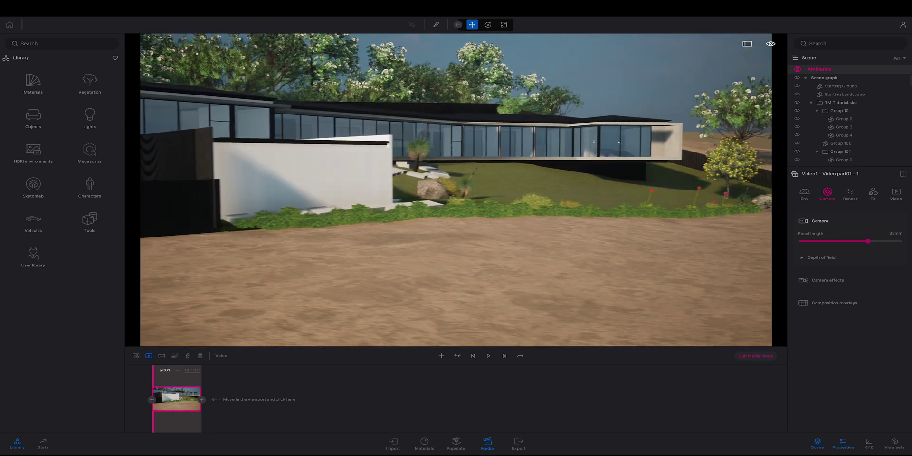
- Pull the camera back to the shoreline for an angled view of the house and refresh the first keyframe with it
key(s)
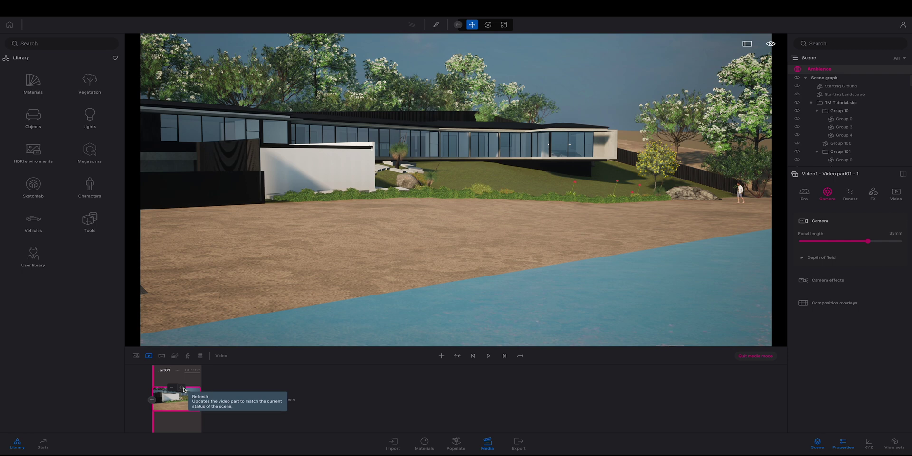
click(183, 389)
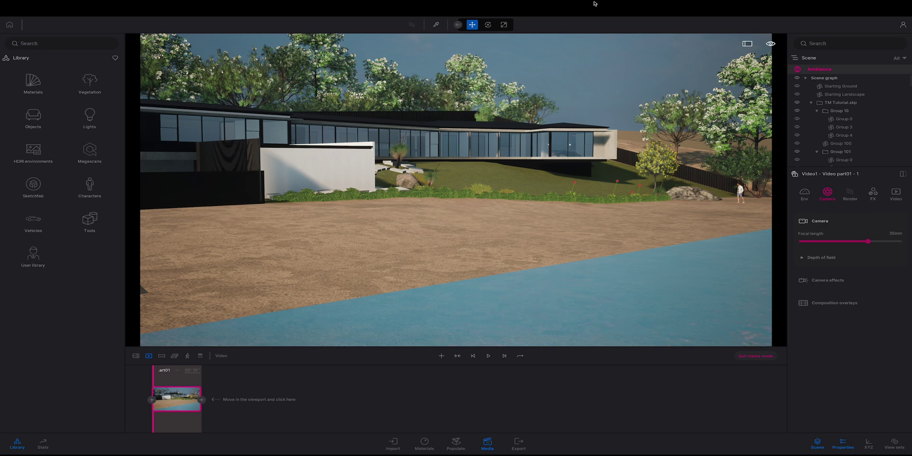
- Move the camera sideways over the water to frame the whole house front and add that view as a second keyframe
key(d)
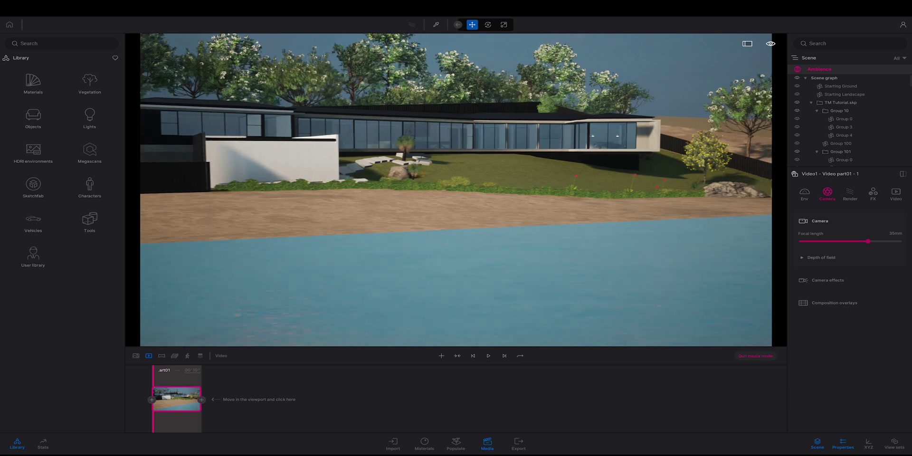
key(d)
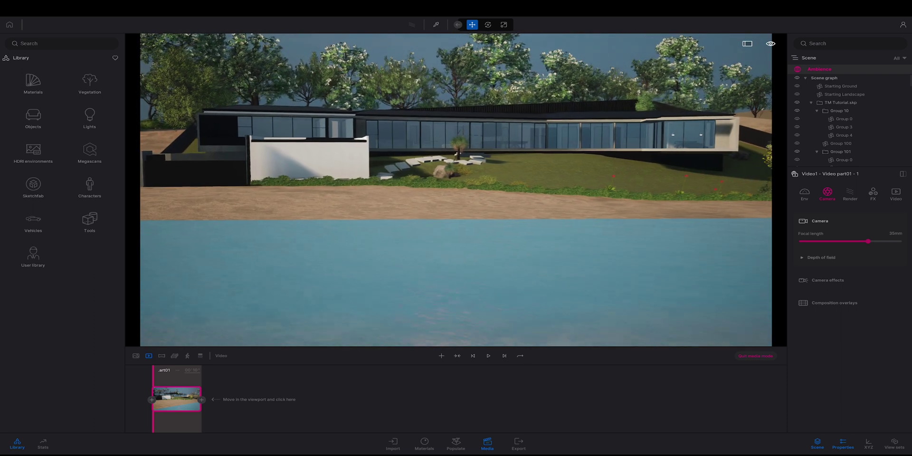
key(d)
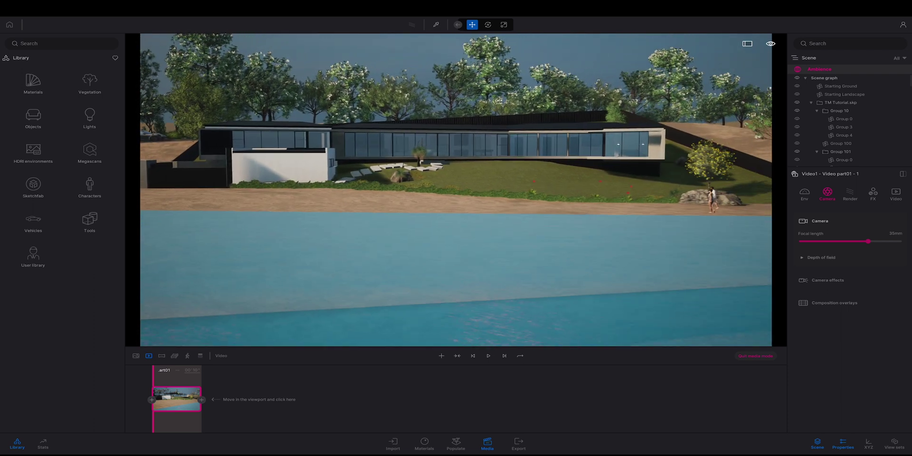
key(d)
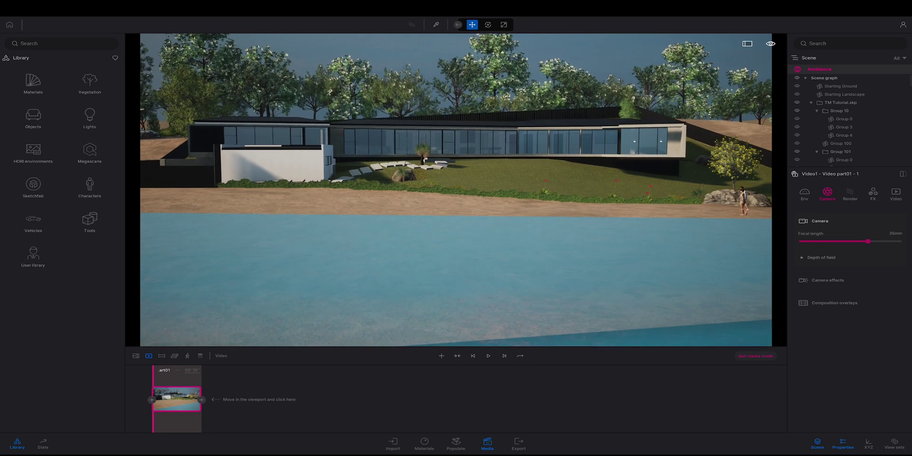
key(d)
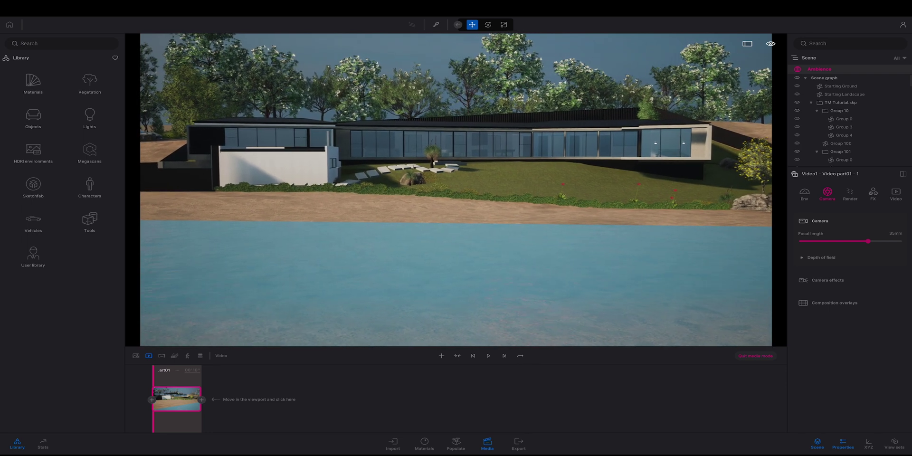
key(a)
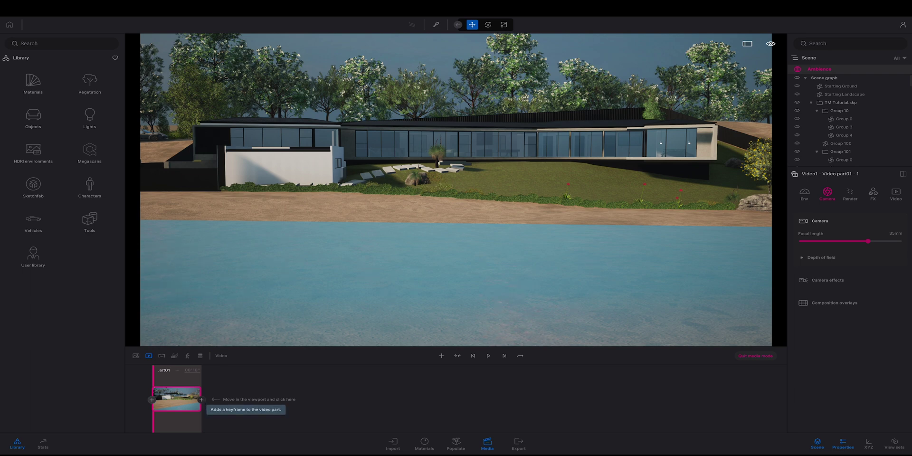
click(202, 400)
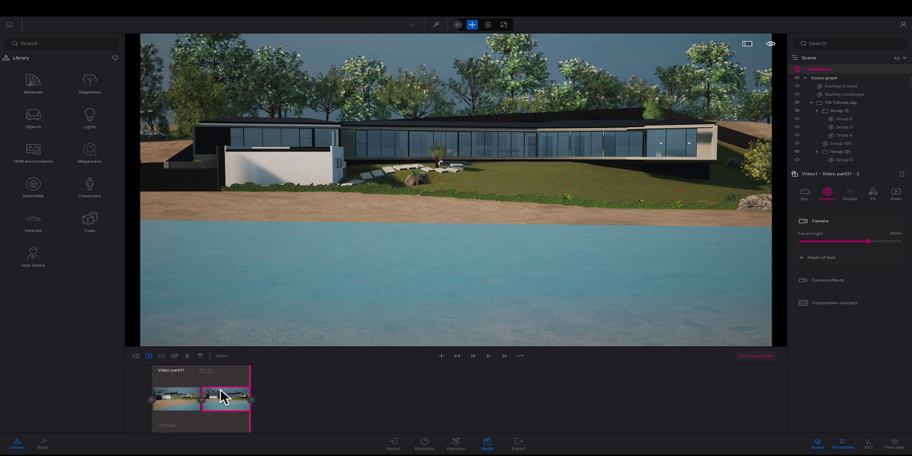
- Play the video part from its first keyframe to preview the camera movement
click(167, 401)
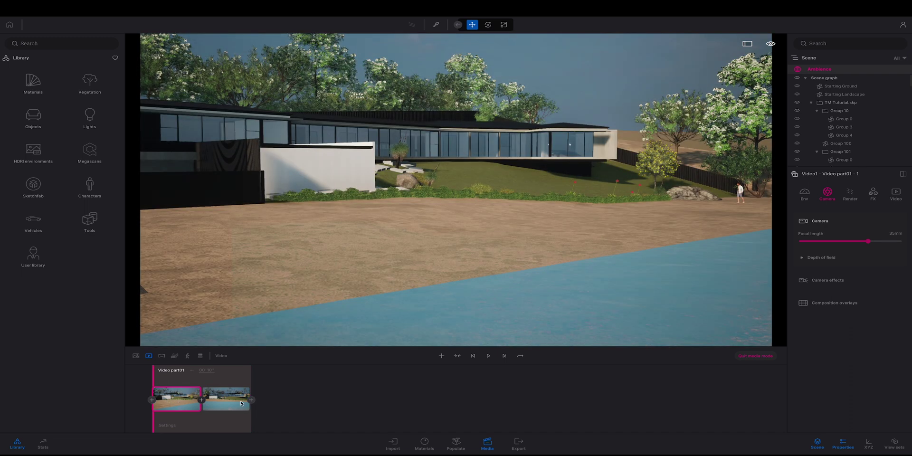
click(489, 356)
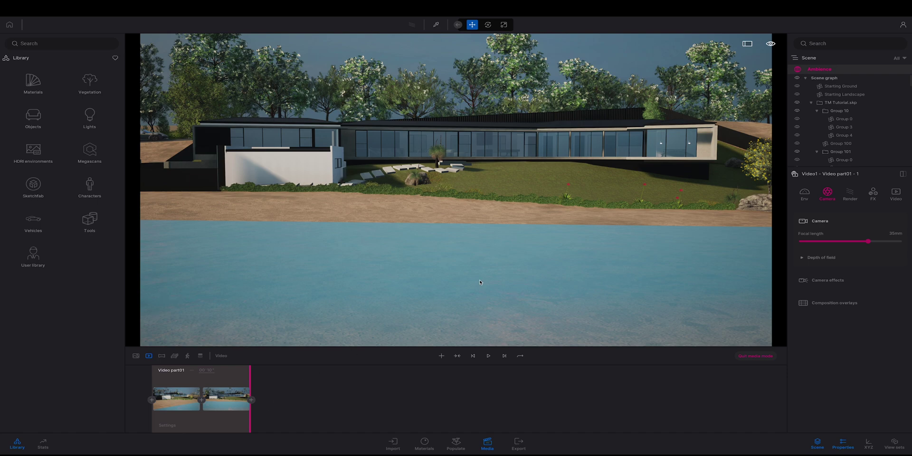
- Move the camera across the water toward the two walking people and add that angled house view as a third keyframe
key(w)
key(d)
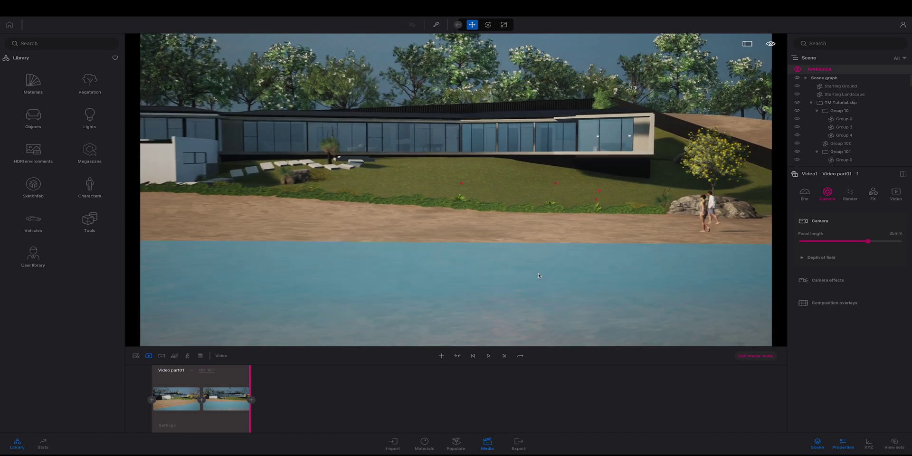
right_drag(535, 273, 442, 272)
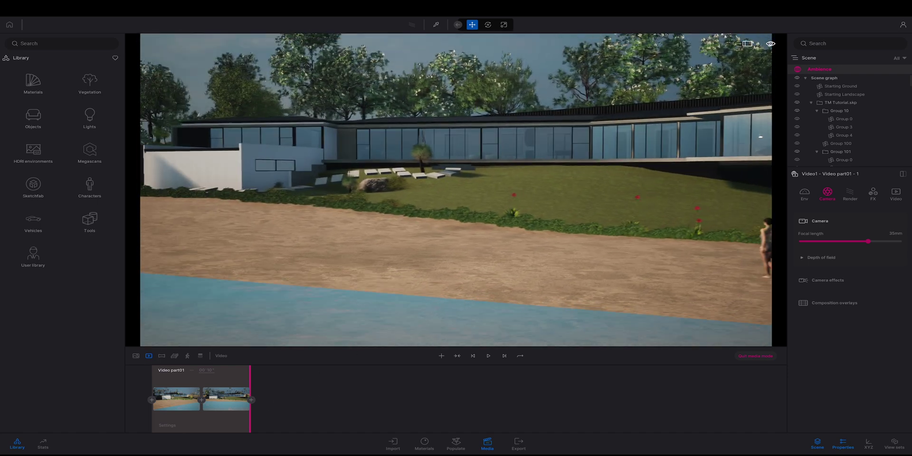
key(s)
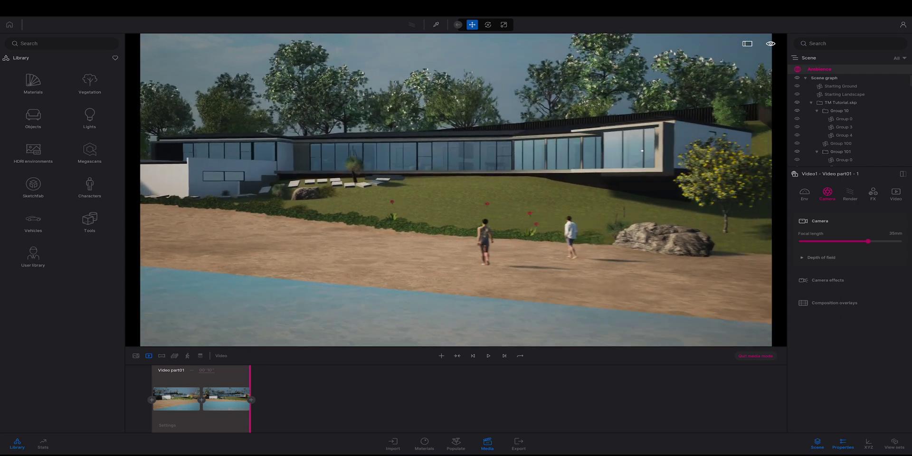
key(w)
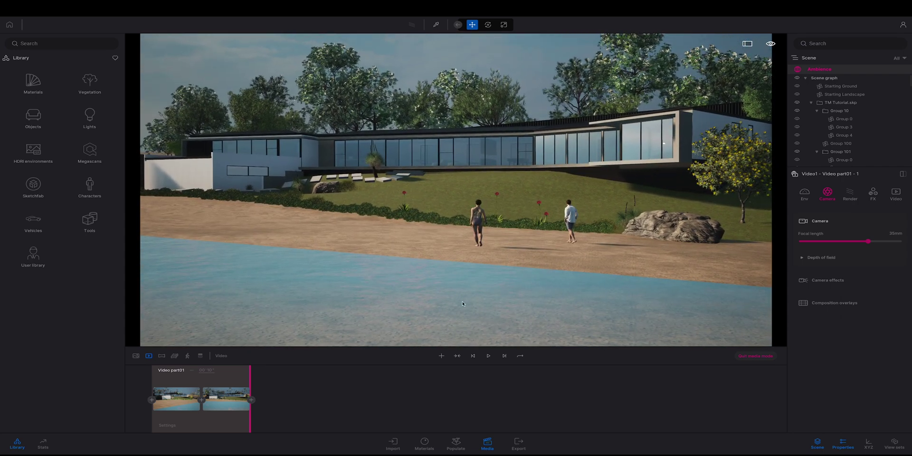
click(251, 400)
- Play the video part from the start to preview the movement across all three keyframes
click(282, 404)
click(333, 400)
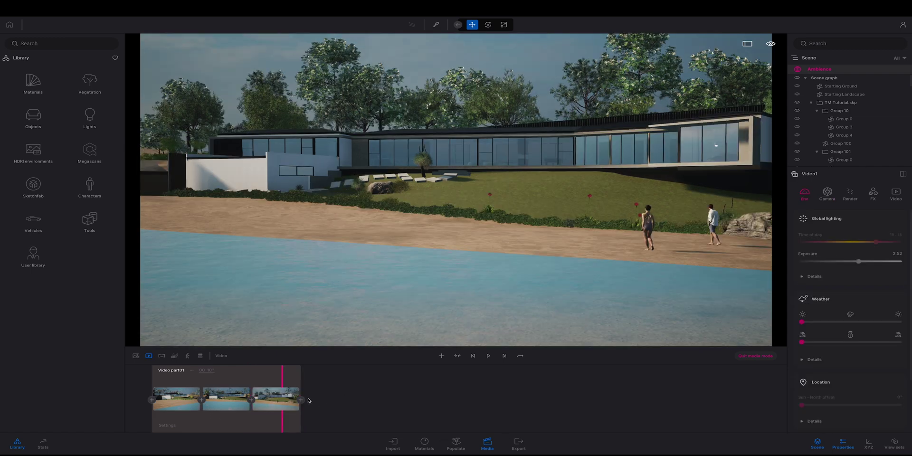
click(473, 356)
click(488, 355)
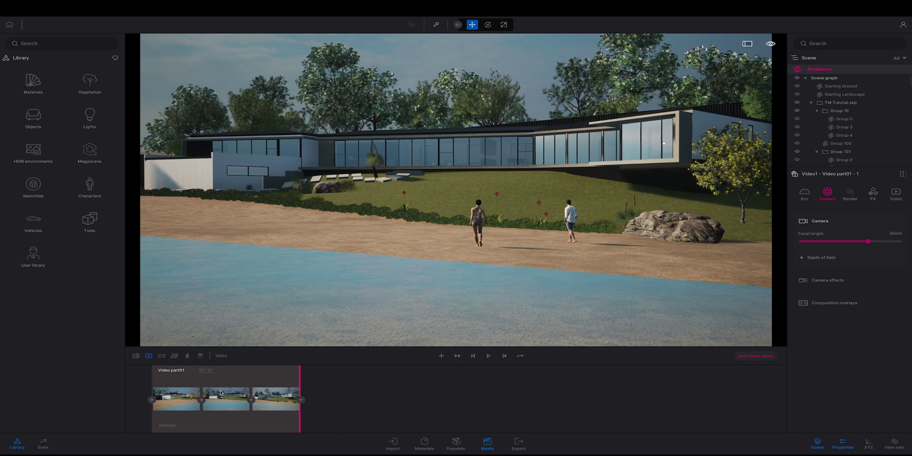
- Set the length of Video part01 to 30 seconds and play it from the first keyframe
mouse_move(284, 402)
click(172, 400)
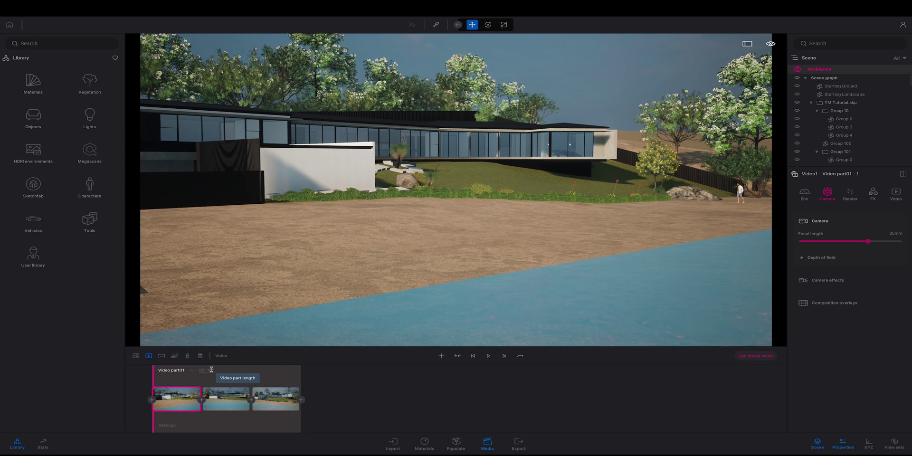
double_click(211, 369)
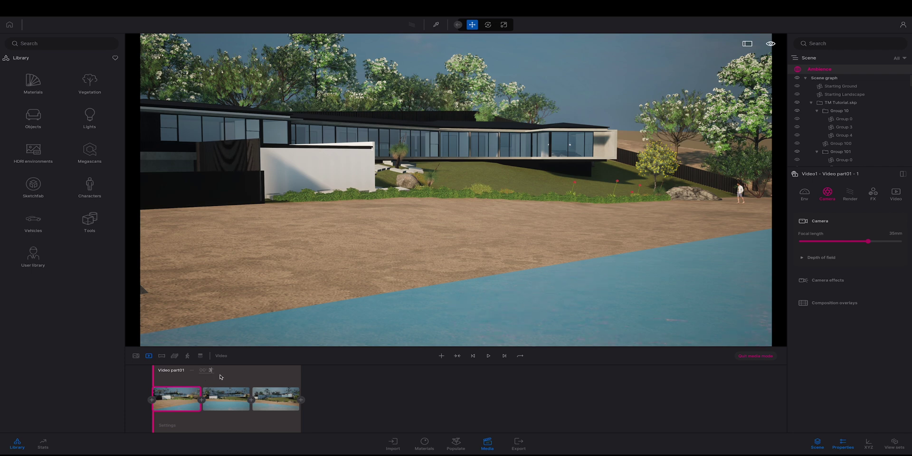
click(492, 359)
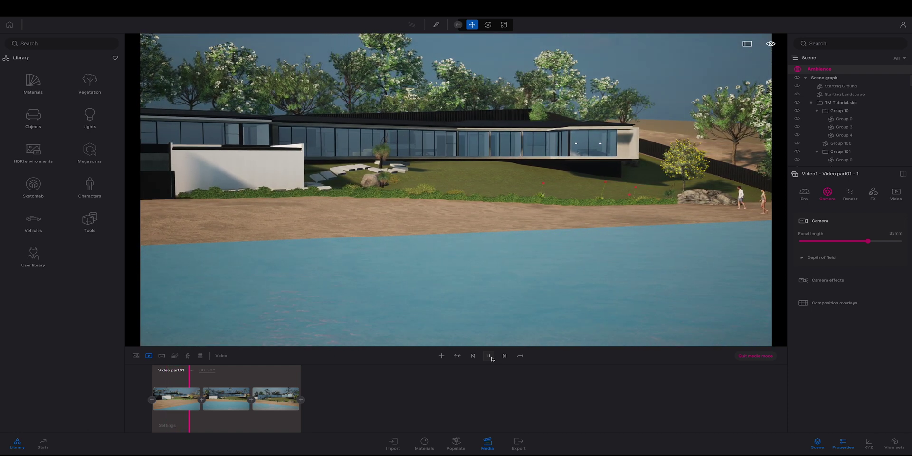
- Try a fourth keyframe in Video part01 with a garden close-up of the cantilevered wing behind the red flower
click(276, 401)
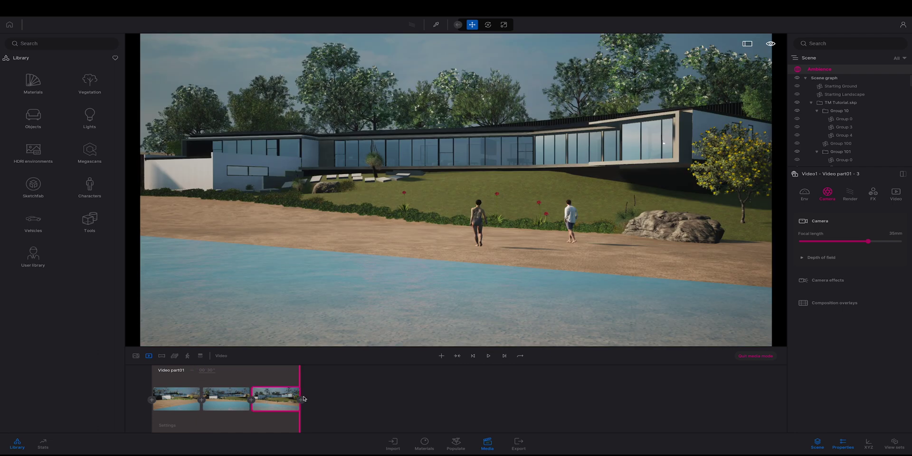
key(w)
key(e)
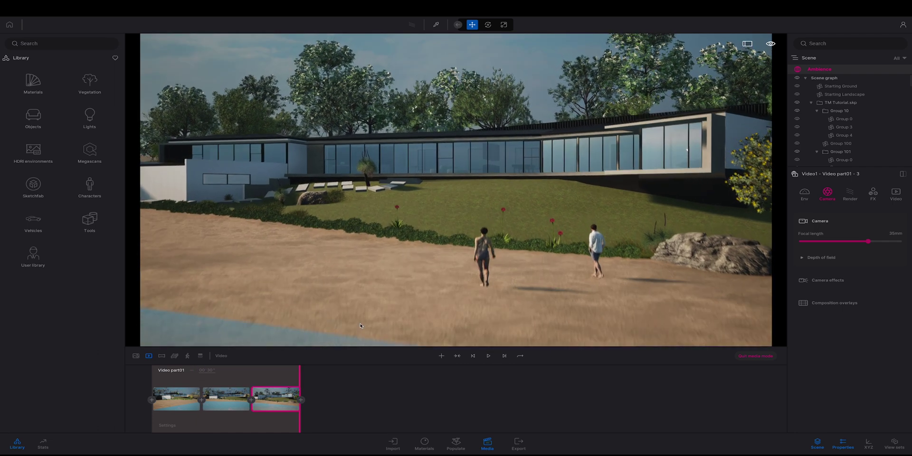
key(a)
key(w)
right_drag(348, 269, 524, 275)
key(w)
key(a)
key(a)
key(s)
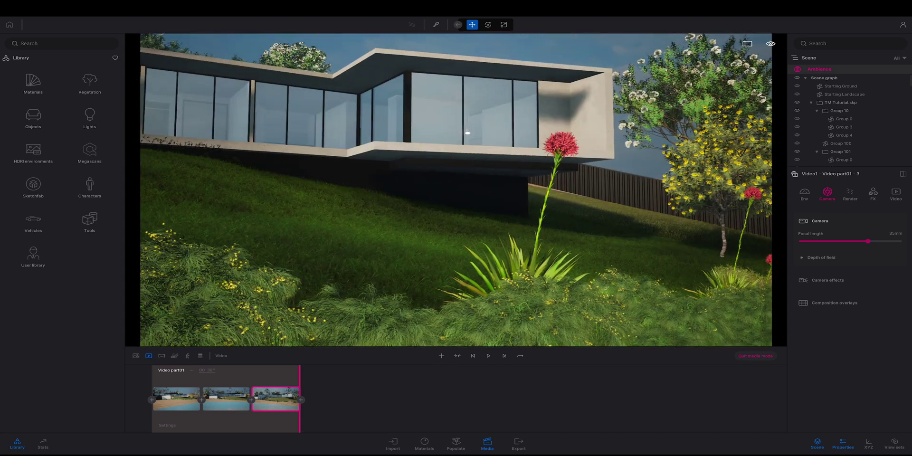
click(302, 401)
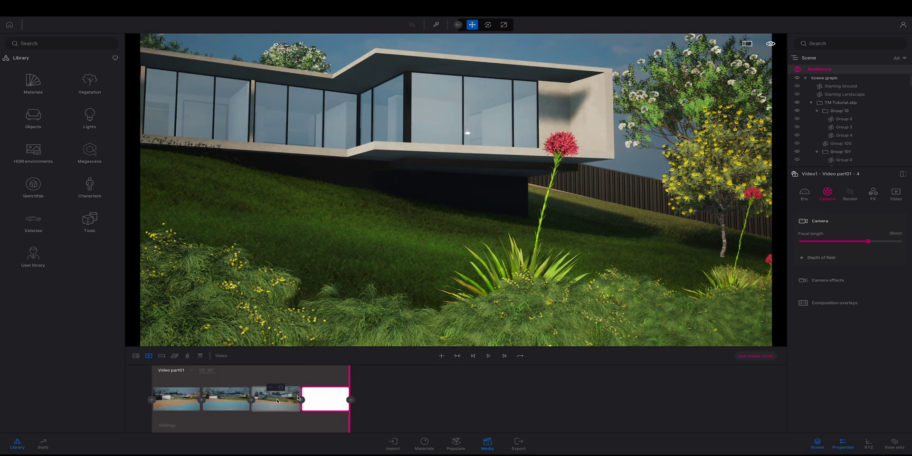
- Preview the movement from the third keyframe to the garden close-up and delete the fourth keyframe
click(277, 401)
click(490, 356)
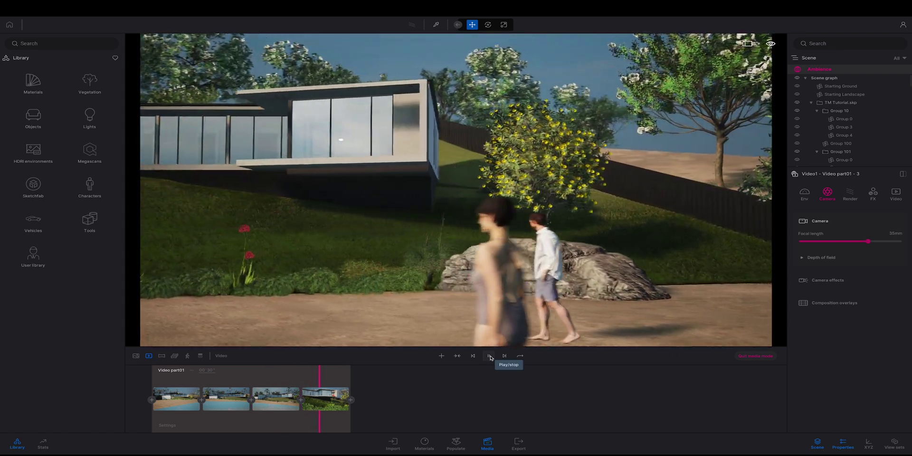
click(490, 355)
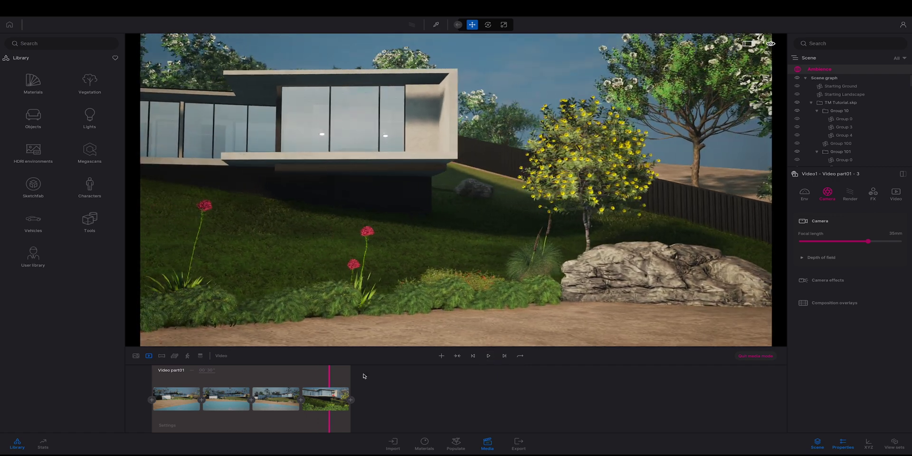
right_click(320, 389)
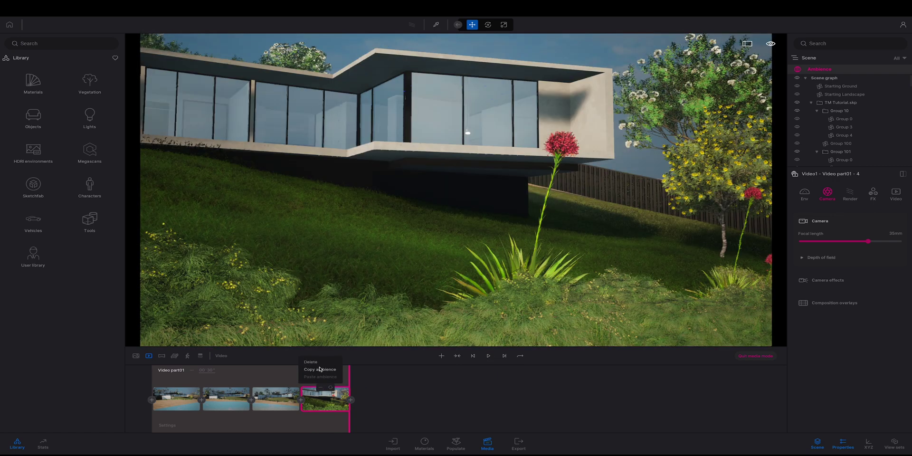
click(319, 363)
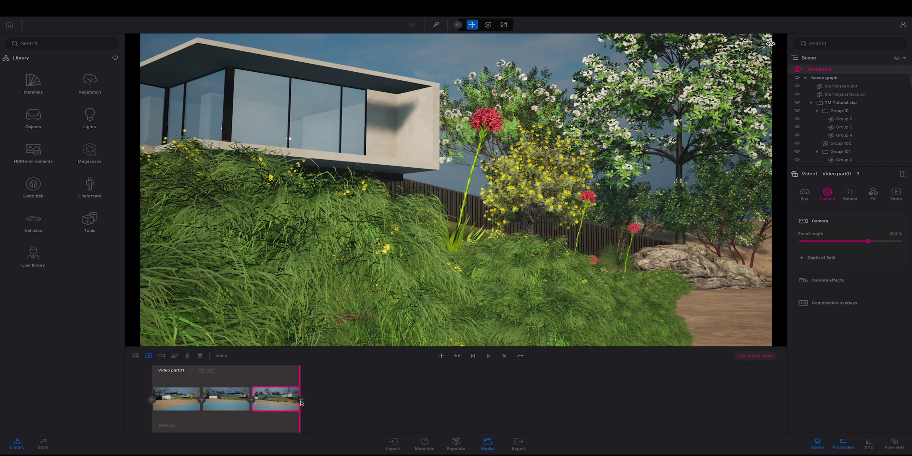
- Create a second video part moving from behind the garden shrubs to a close view of the red flower, and play it
click(442, 355)
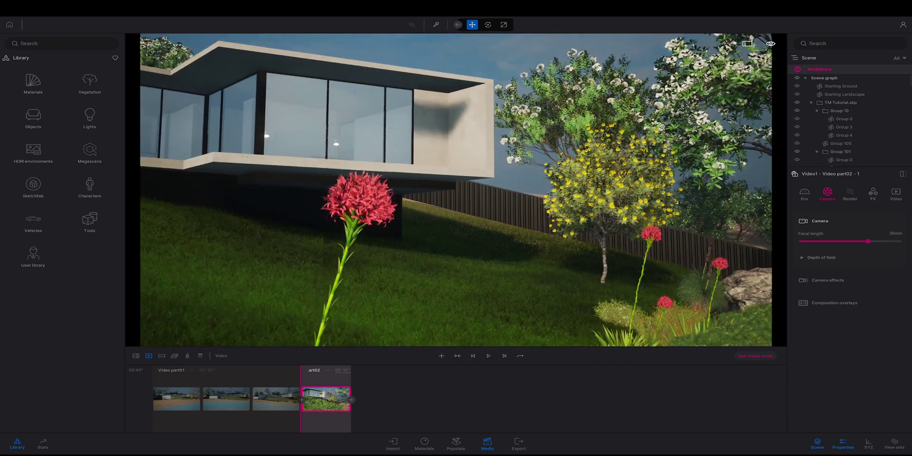
click(351, 401)
click(489, 356)
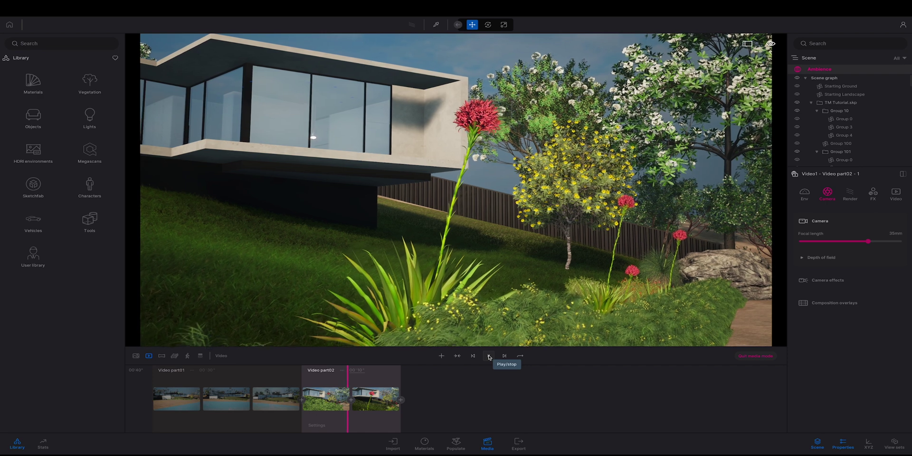
- Play the video from the beginning through both parts to check the transition, and stop playback
click(273, 398)
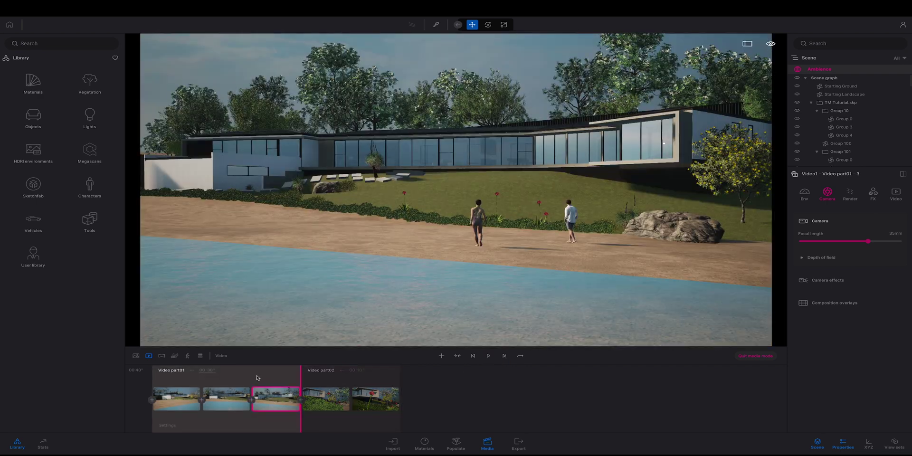
click(472, 357)
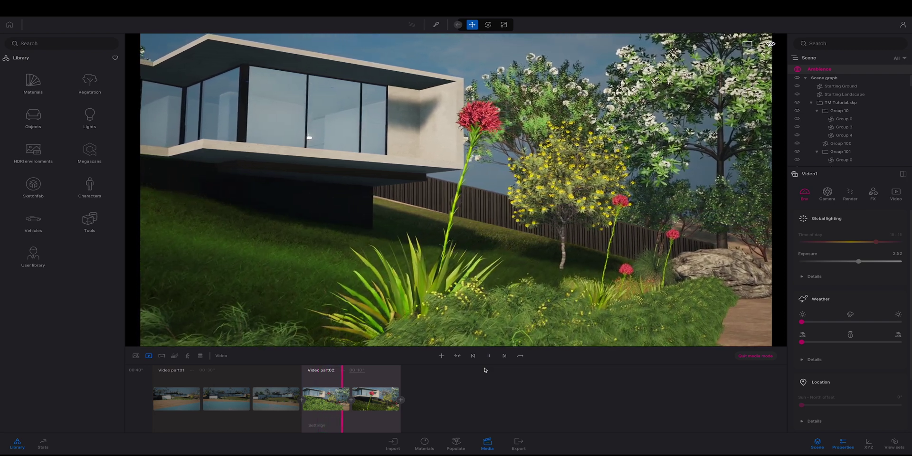
key(space)
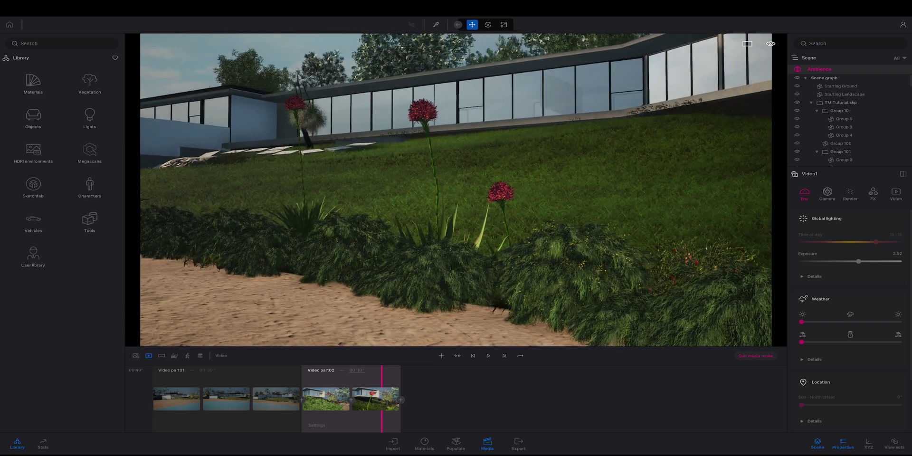
- Create a third video part with keyframes of the planted lawn edge, the spiky tree by the windows, and the cantilevered wing
click(442, 356)
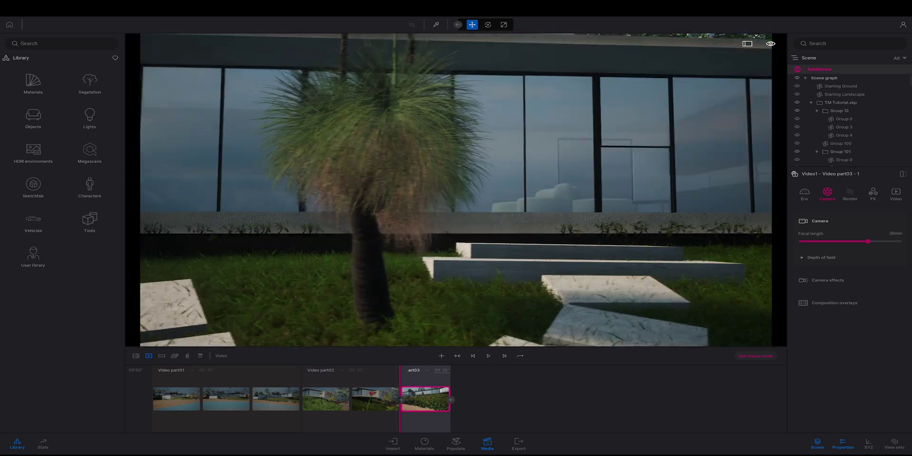
click(451, 400)
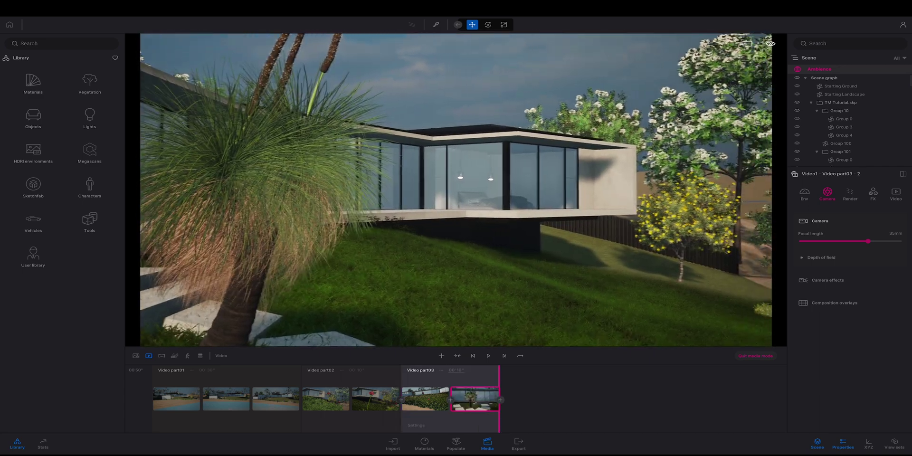
click(501, 400)
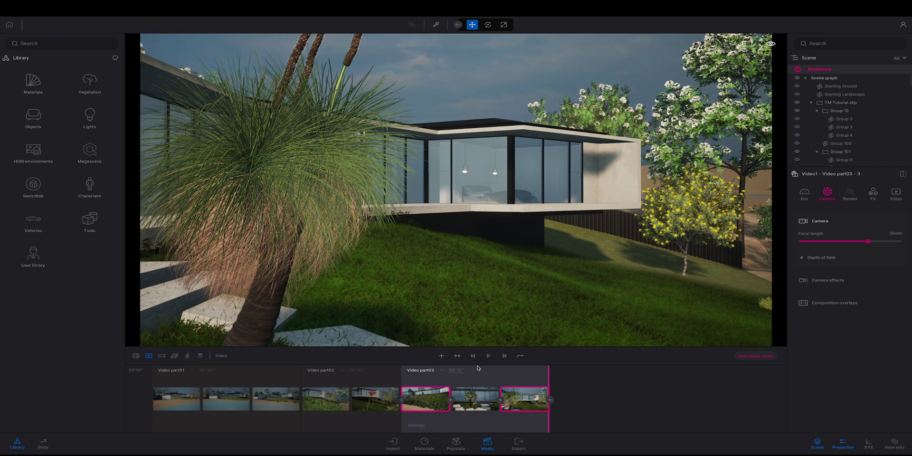
- Preview Video part03, set its length to 30 seconds and play it again
click(488, 356)
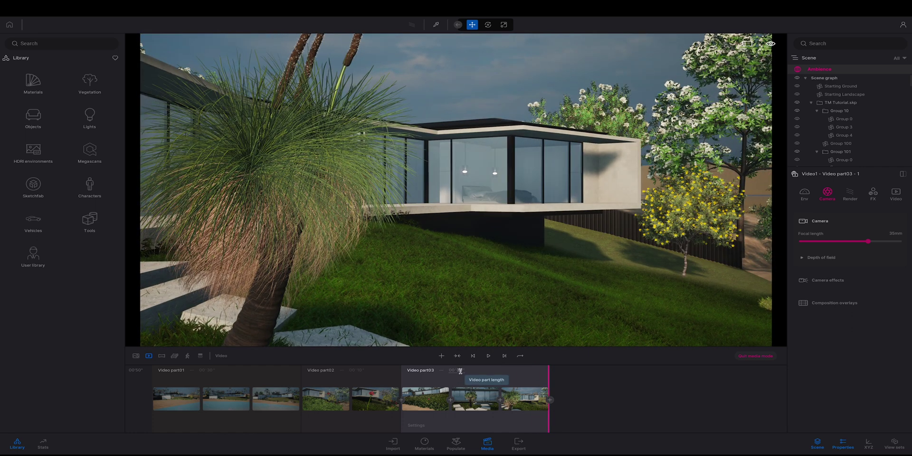
click(478, 402)
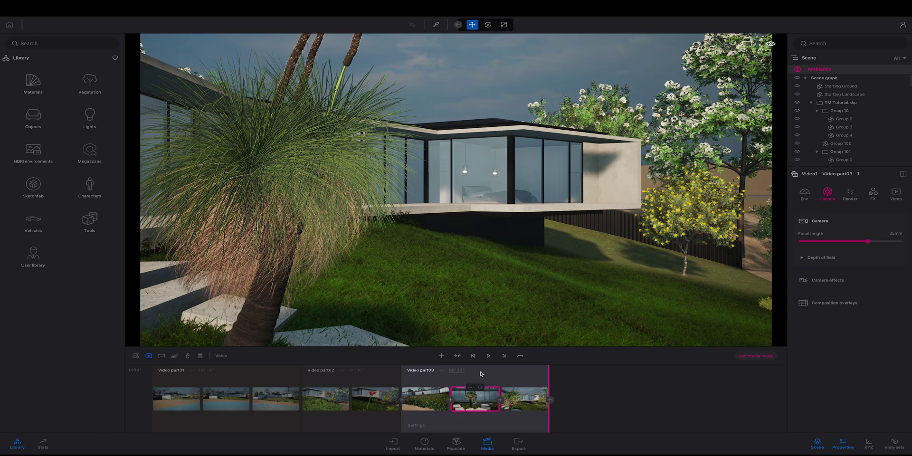
click(487, 356)
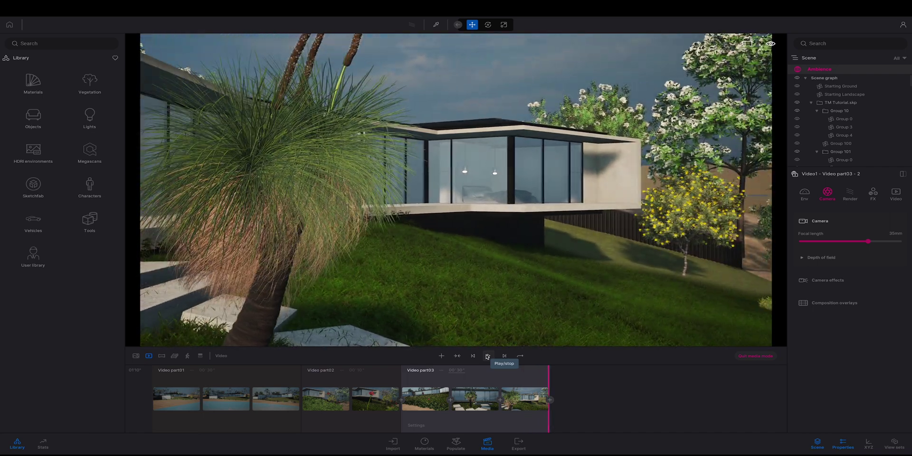
- Set the desktop rendering quality to Ultra in the preferences and play Video part02 at that quality
click(57, 5)
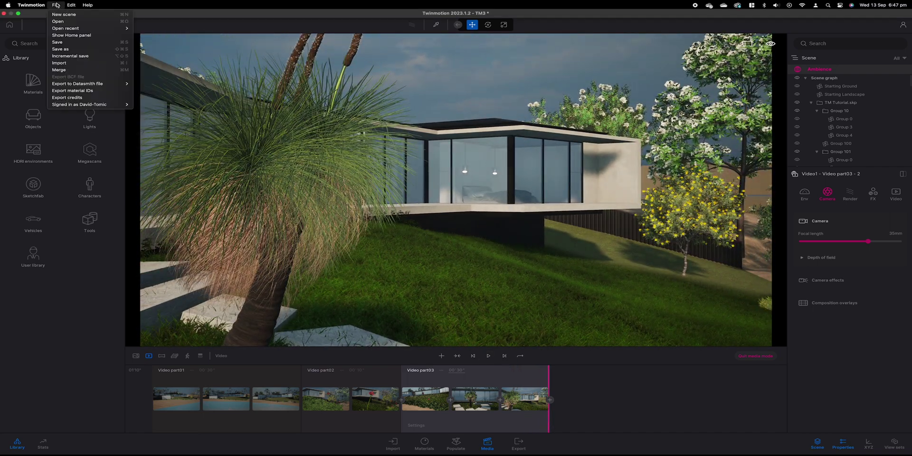
click(80, 70)
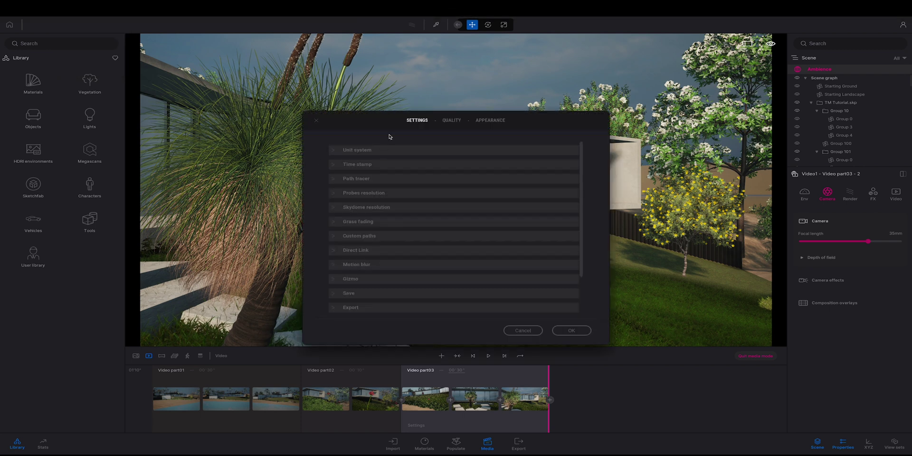
click(442, 121)
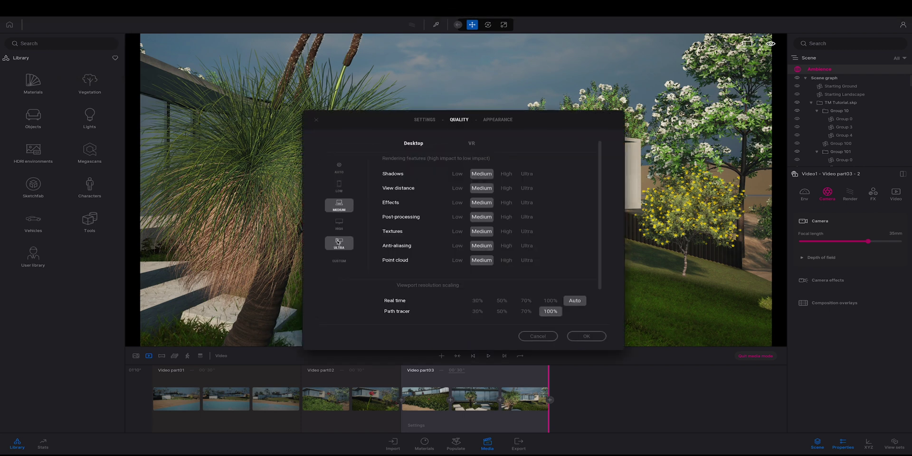
click(587, 336)
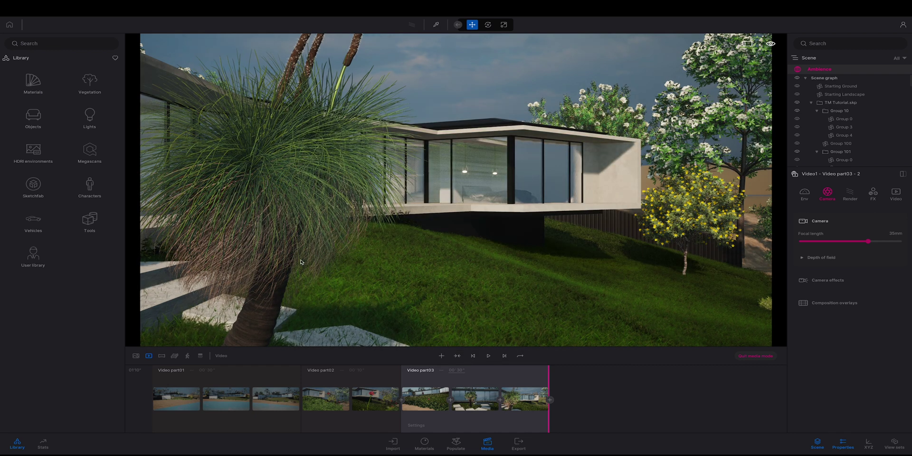
click(329, 404)
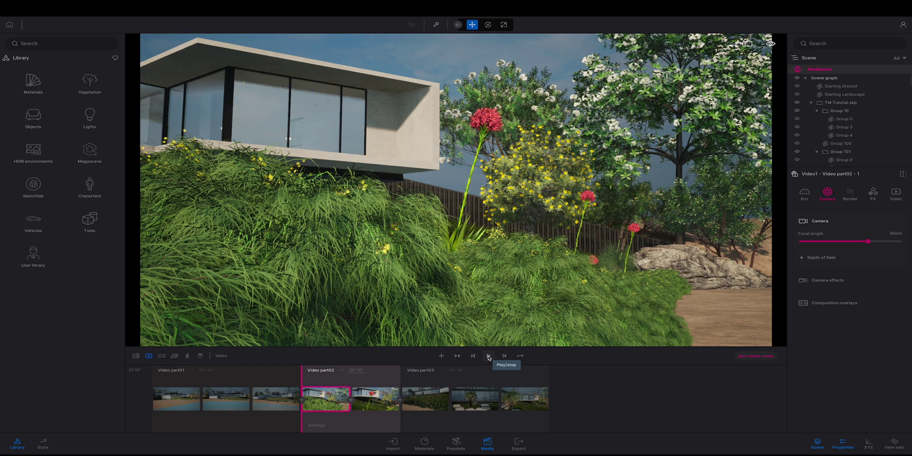
click(489, 356)
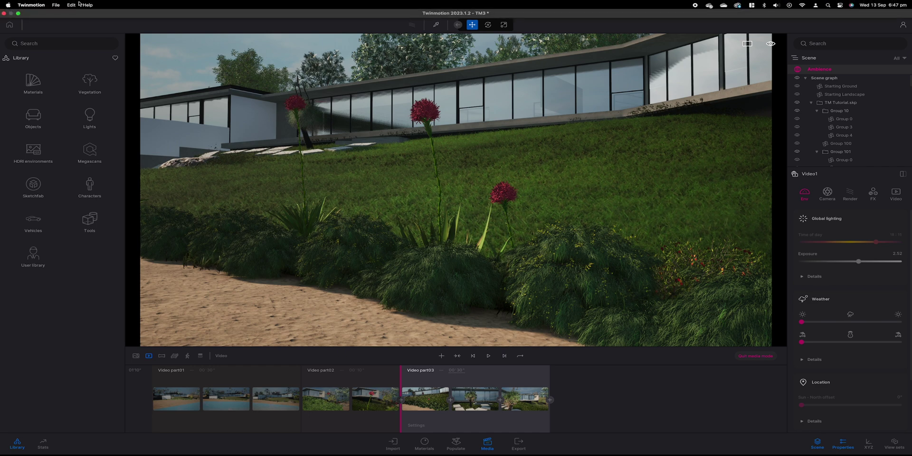
- Reopen the preferences, adjust the desktop rendering quality settings and apply them to the video view
click(71, 4)
click(80, 69)
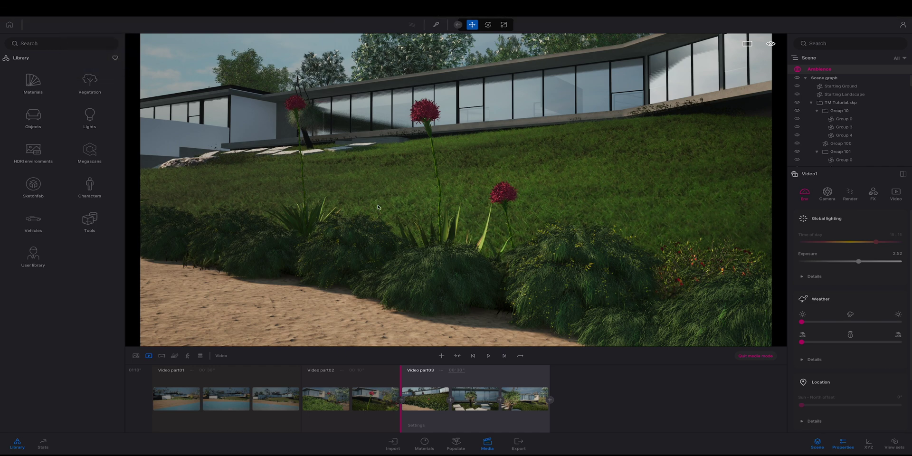
click(460, 119)
click(572, 335)
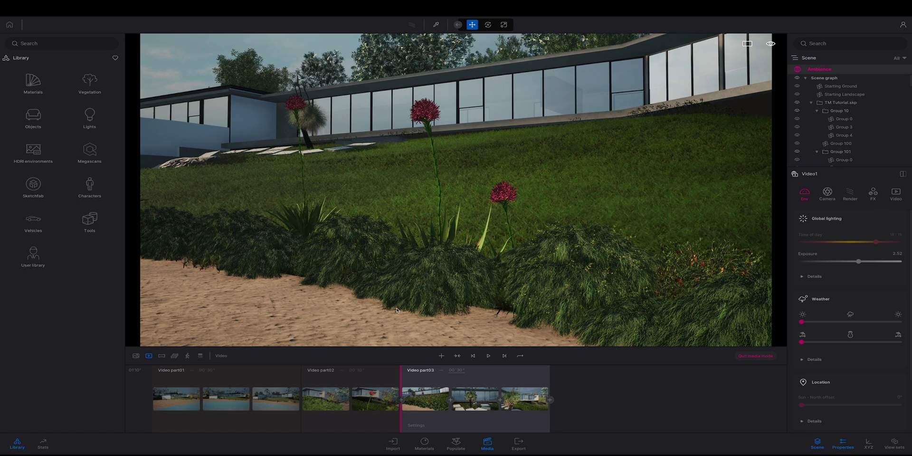
- Move the camera around the planted lawn edge and cantilevered wing to examine the rendering of plants, grass and glazing
key(s)
right_drag(399, 260, 475, 266)
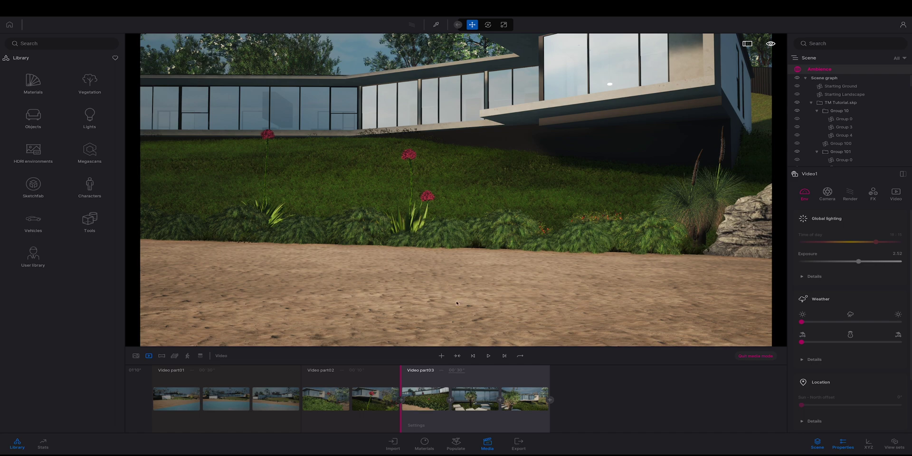
key(w)
right_drag(368, 272, 389, 248)
key(q)
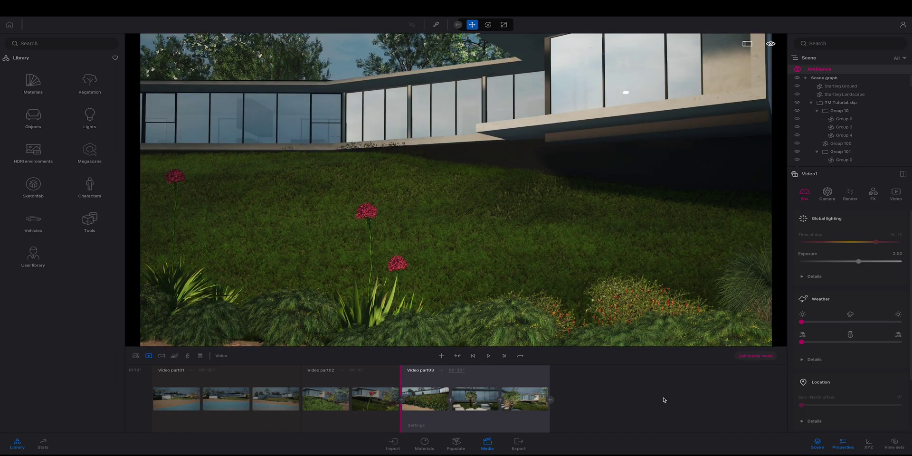
key(w)
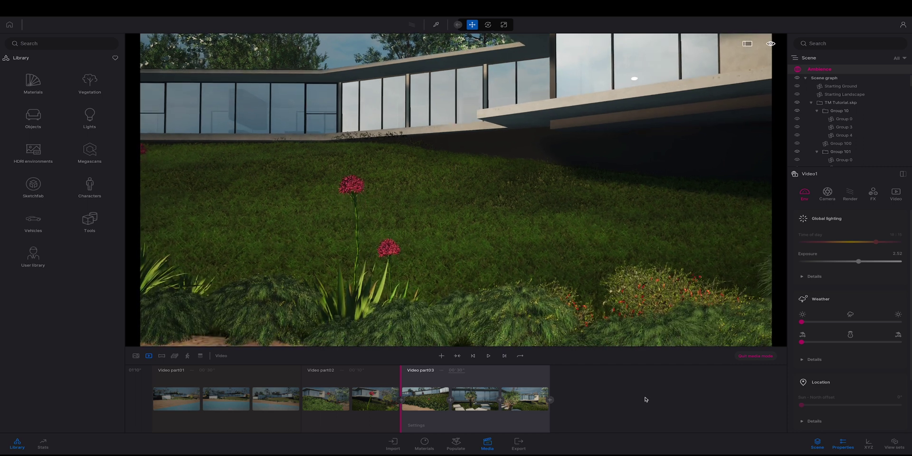
key(w)
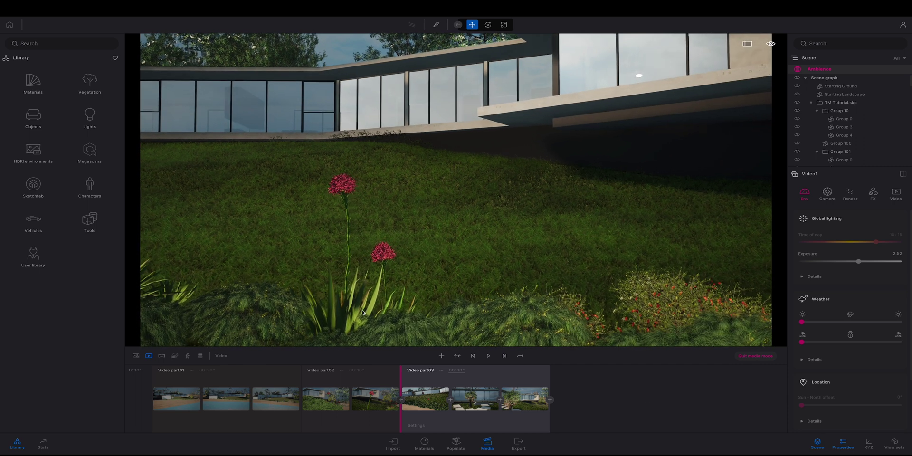
key(a)
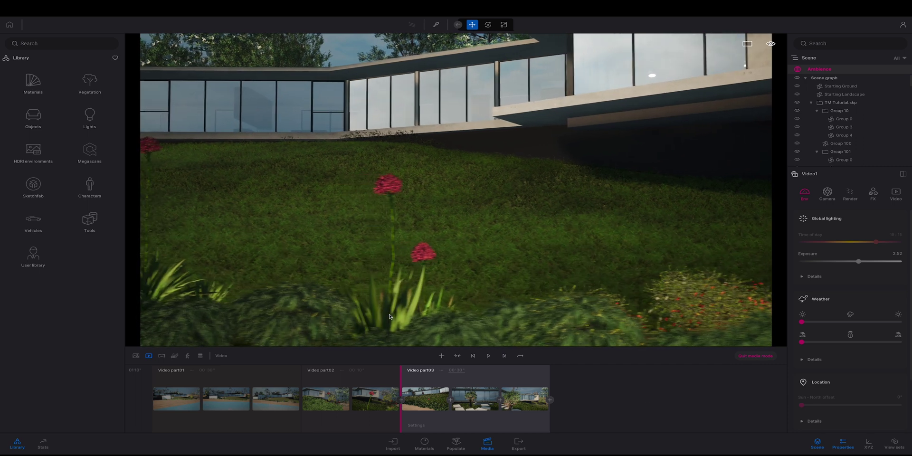
key(q)
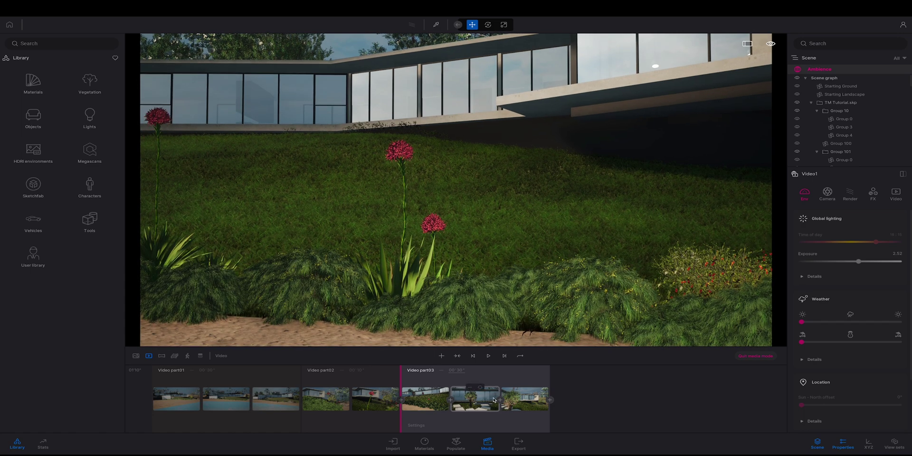
key(d)
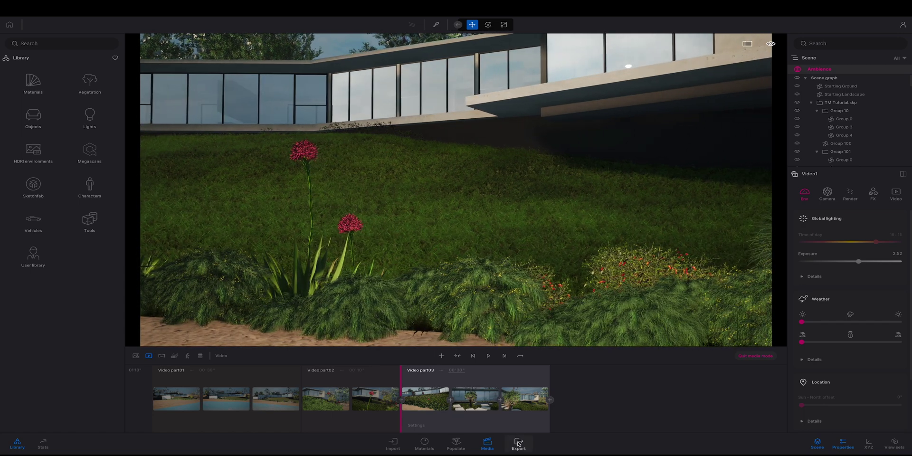
- Set up a local export and include all the still images in it
click(518, 443)
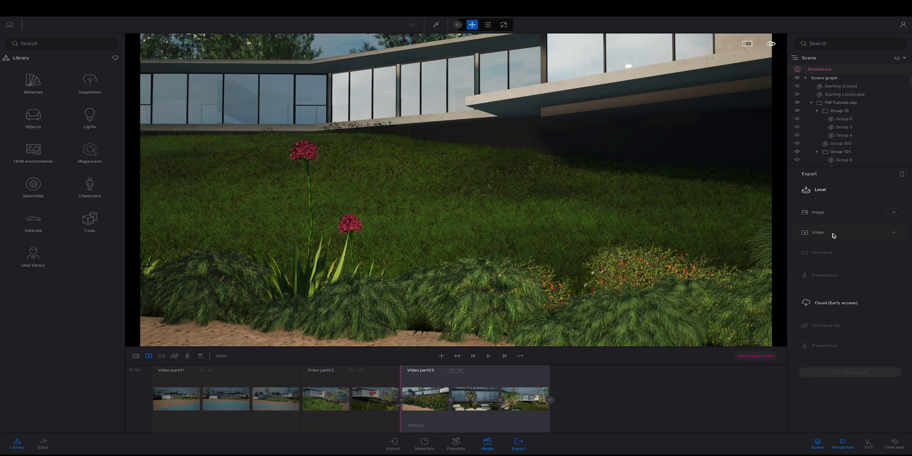
click(895, 213)
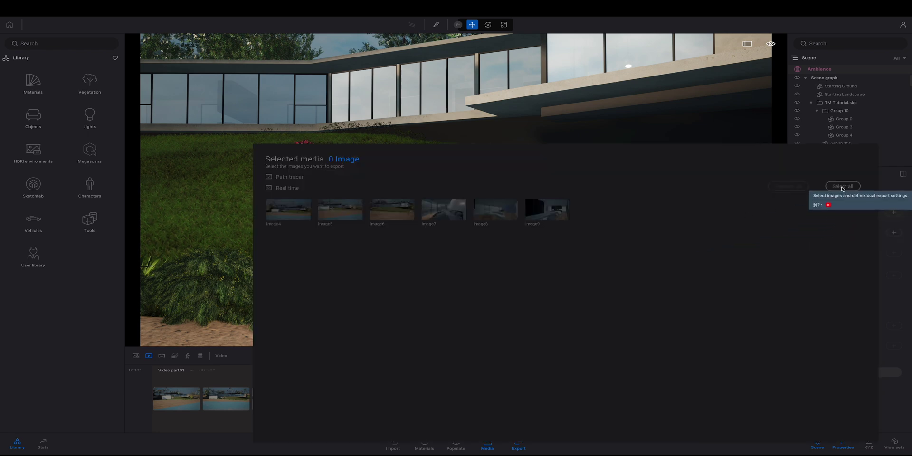
click(842, 186)
click(890, 188)
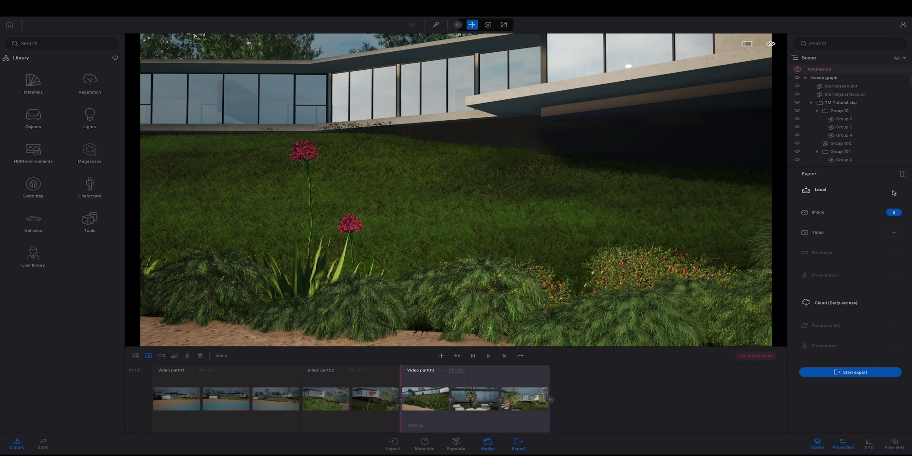
- Set the image export's refinement to High and enable Max lighting, with PNG as the format
click(815, 215)
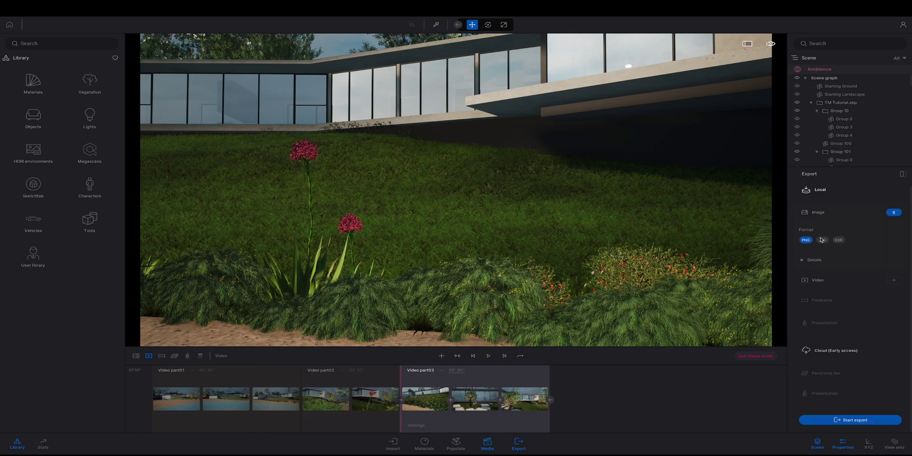
click(807, 261)
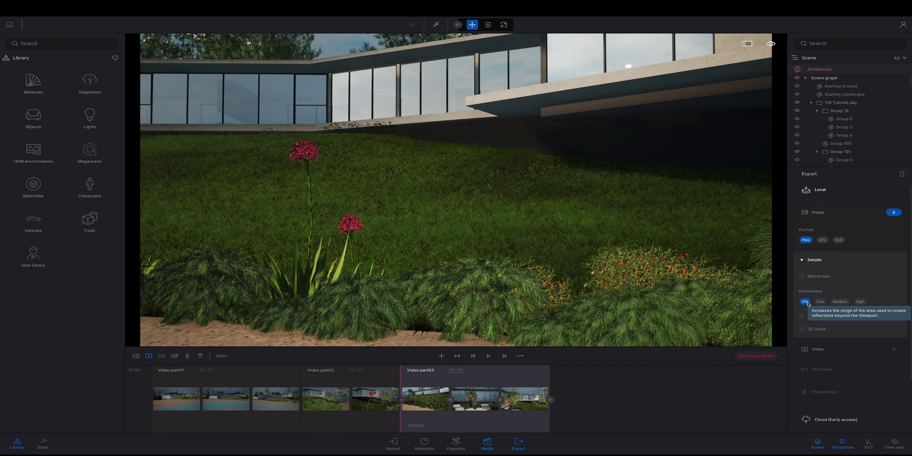
click(859, 302)
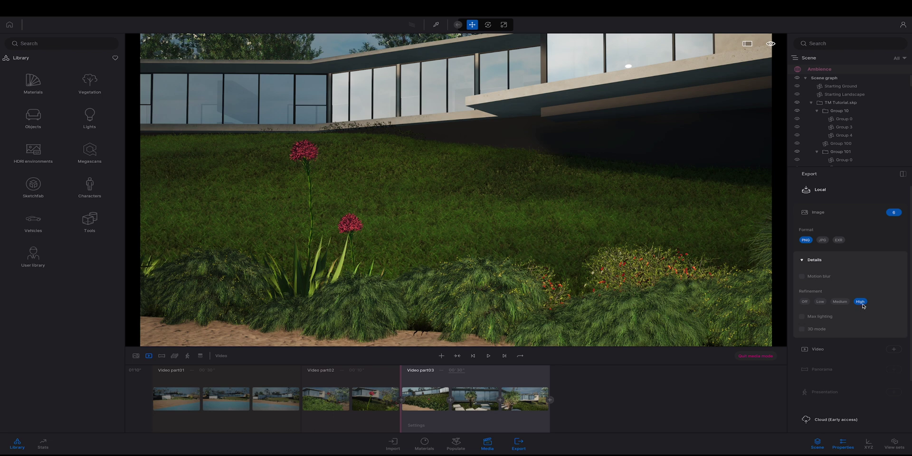
click(802, 316)
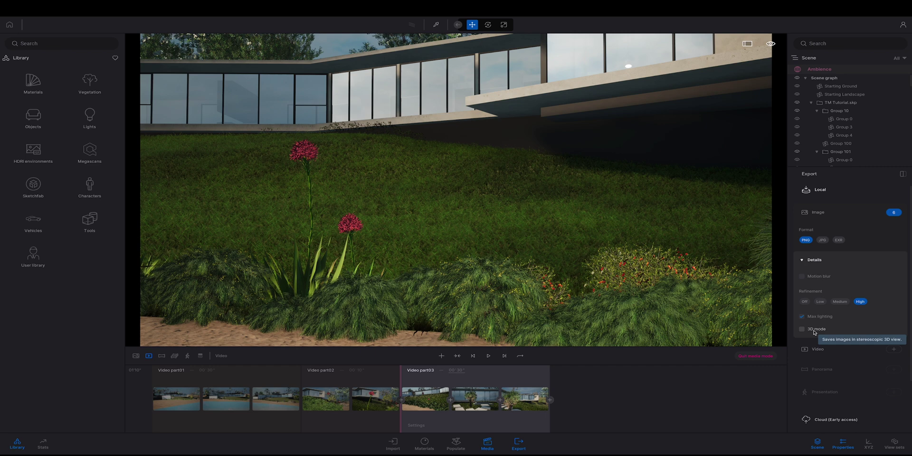
- Add Video1 to the local export
click(893, 349)
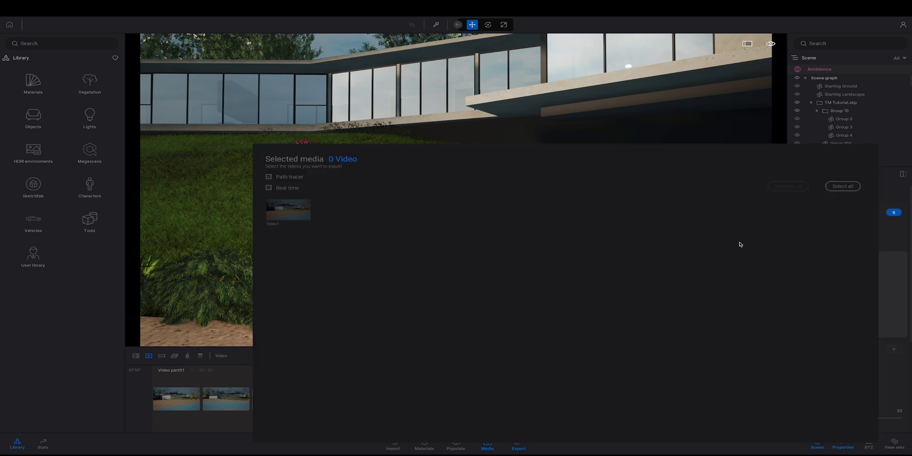
click(288, 210)
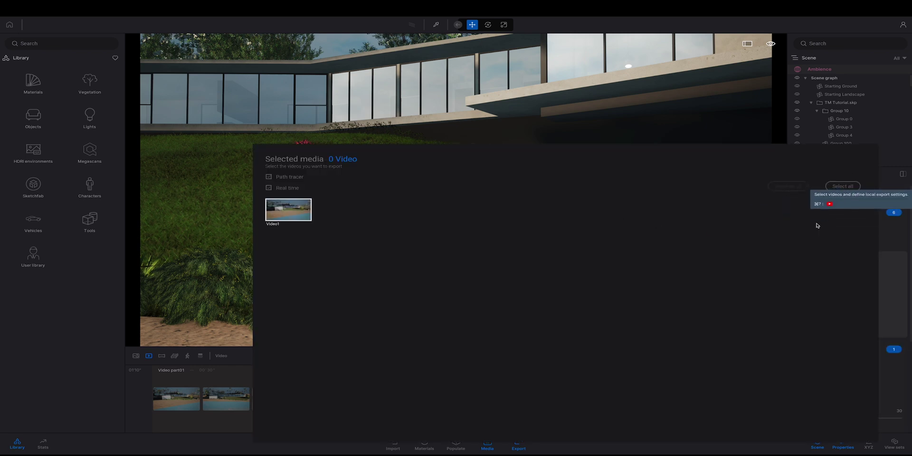
click(902, 352)
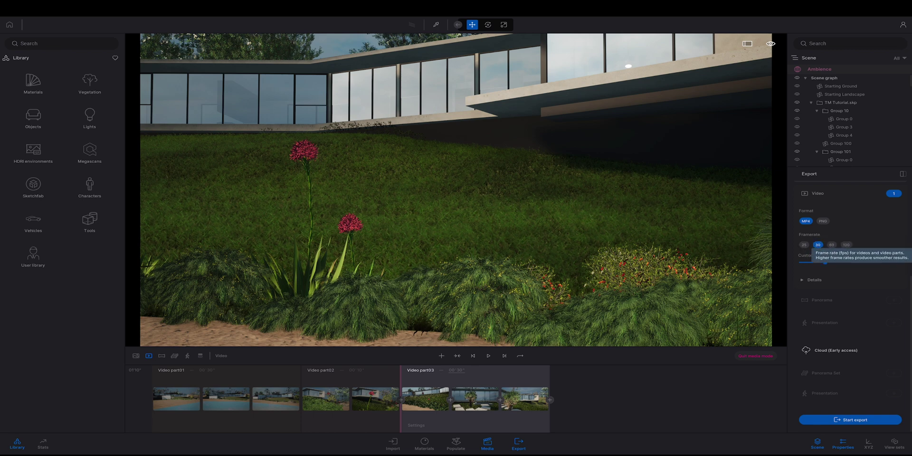
- Set the video export's refinement to High and enable Max lighting
click(812, 281)
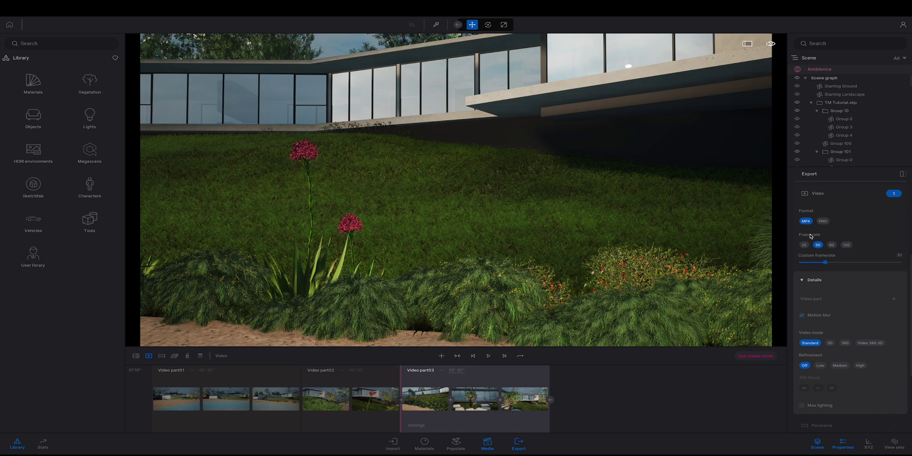
scroll(839, 308, down, 1)
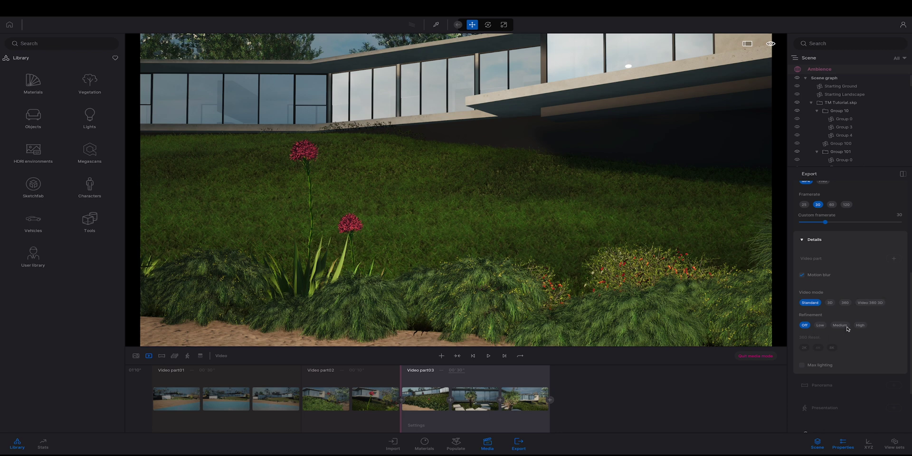
click(863, 326)
click(802, 364)
- Set Video1's output size to 8K (7680x4320) and return to the end of the export settings
click(149, 356)
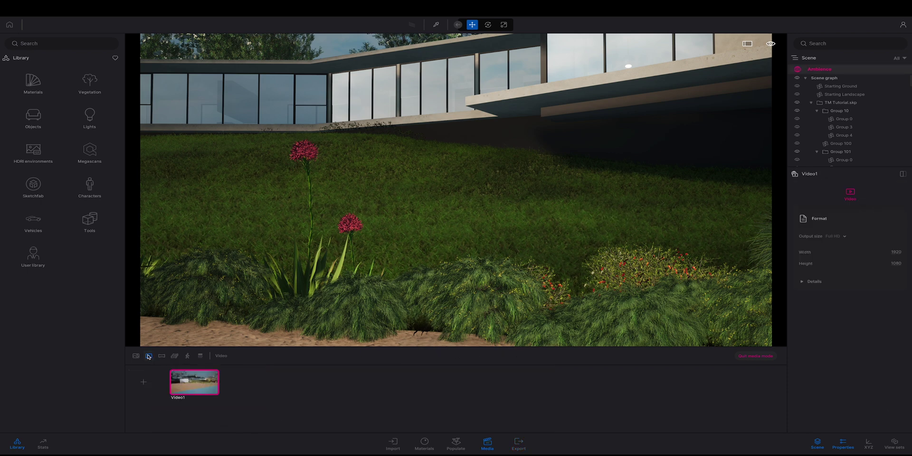
click(194, 383)
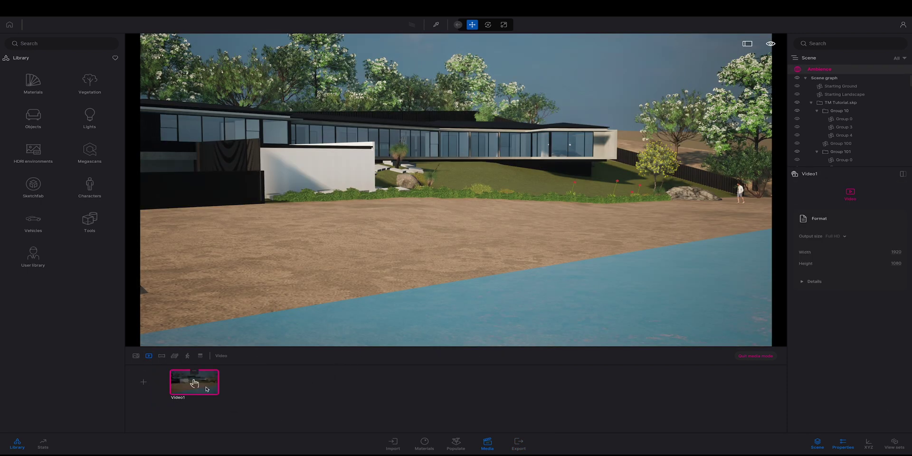
click(841, 237)
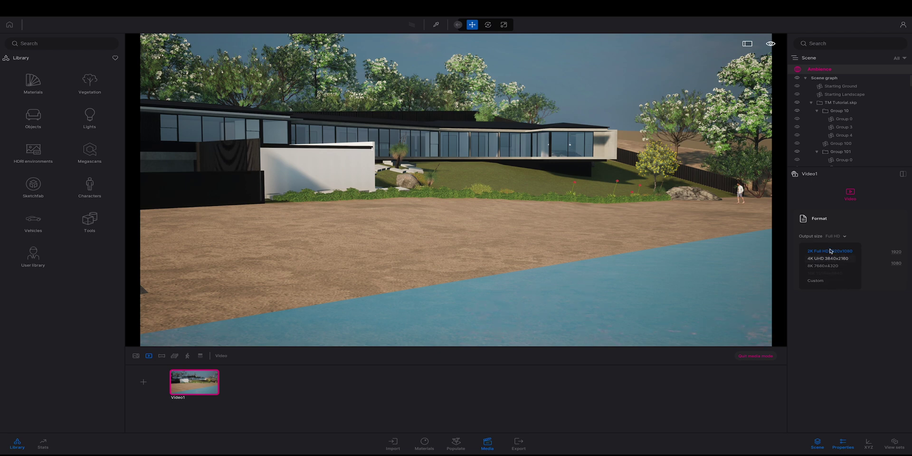
click(831, 267)
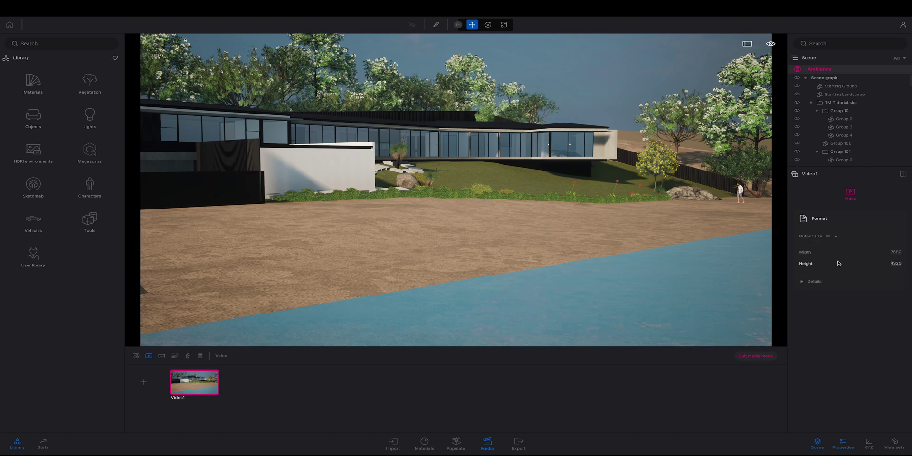
click(518, 443)
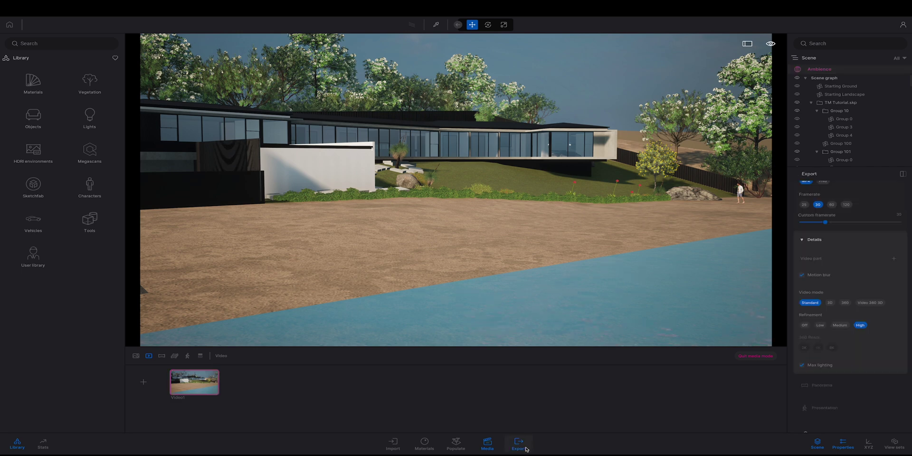
scroll(816, 341, down, 3)
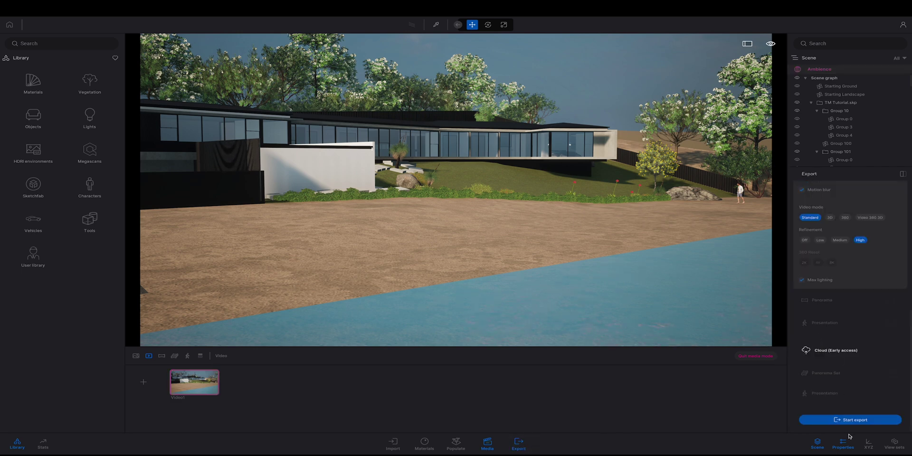